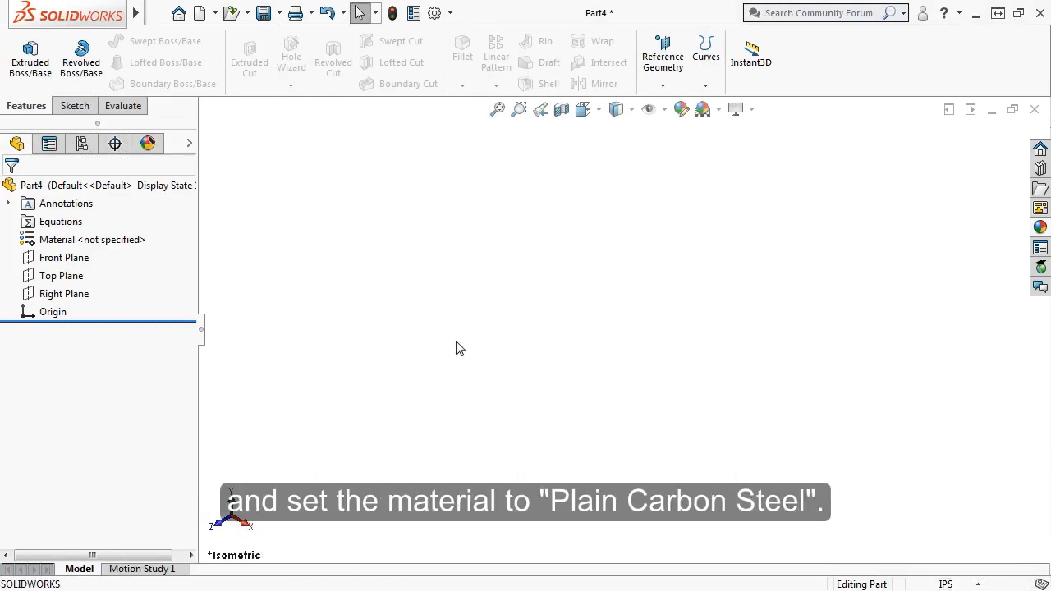
- Assign Plain Carbon Steel as the part's material
{"action": "right_click", "coordinate": [128, 240]}
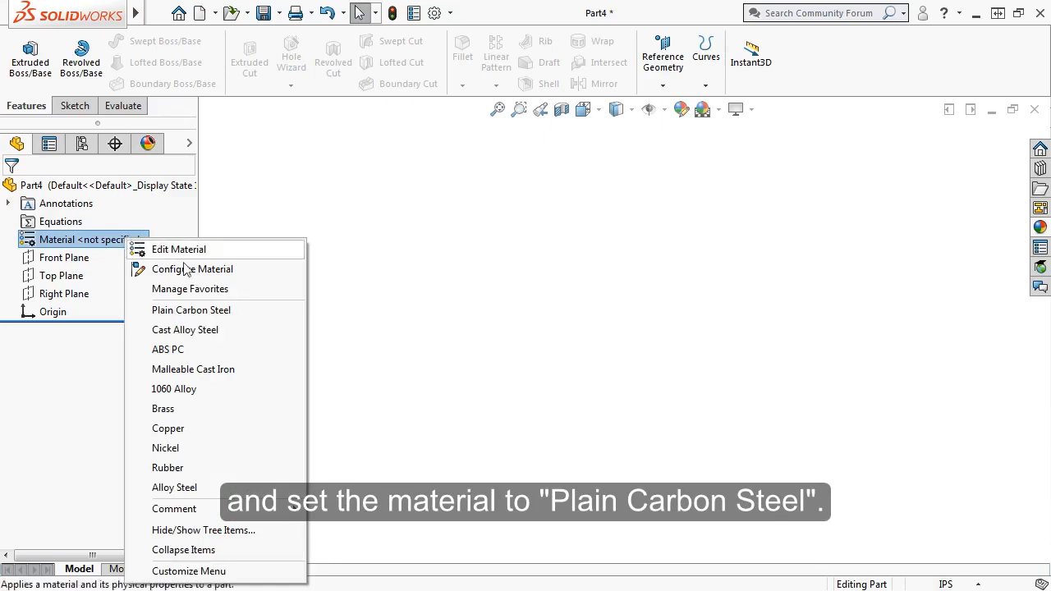
{"action": "left_click", "coordinate": [206, 310]}
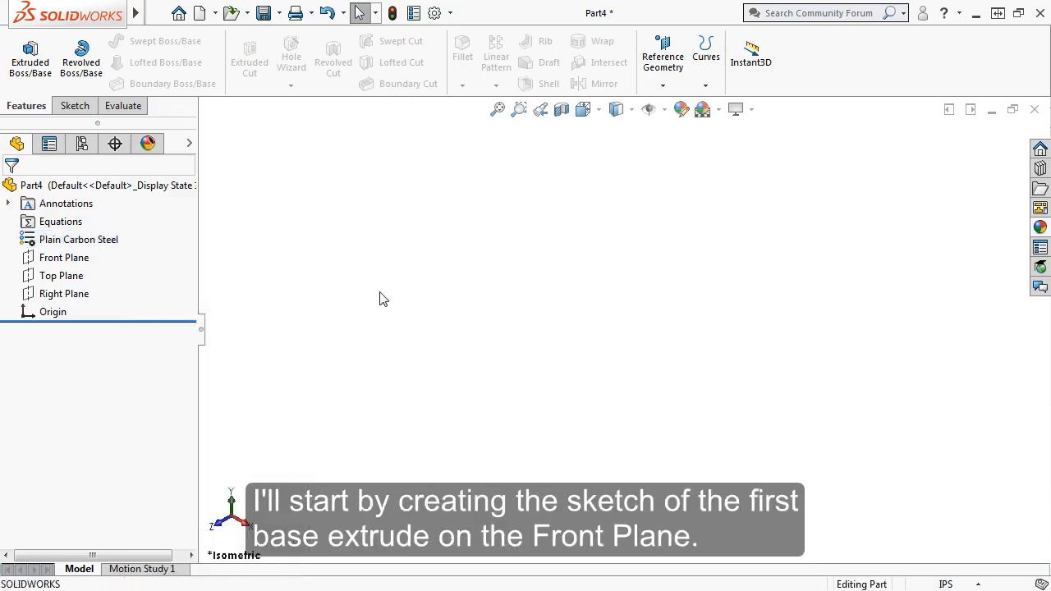
- Sketch a closed profile on the Front Plane from the origin: two vertical sides about 2.05 in long, a tangent top arc and a horizontal base
{"action": "left_click", "coordinate": [76, 259]}
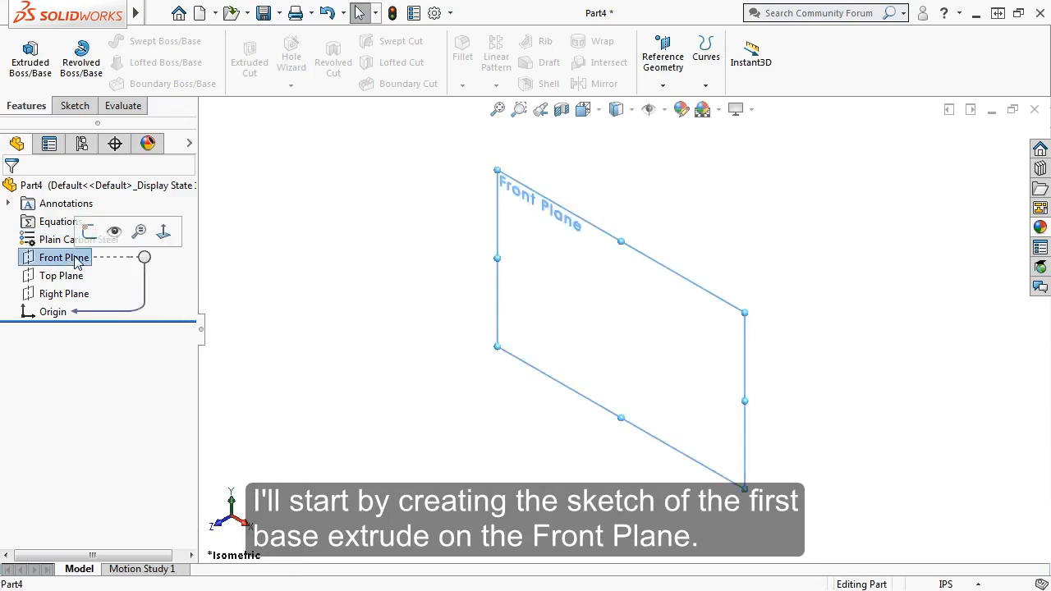
{"action": "left_click", "coordinate": [86, 237]}
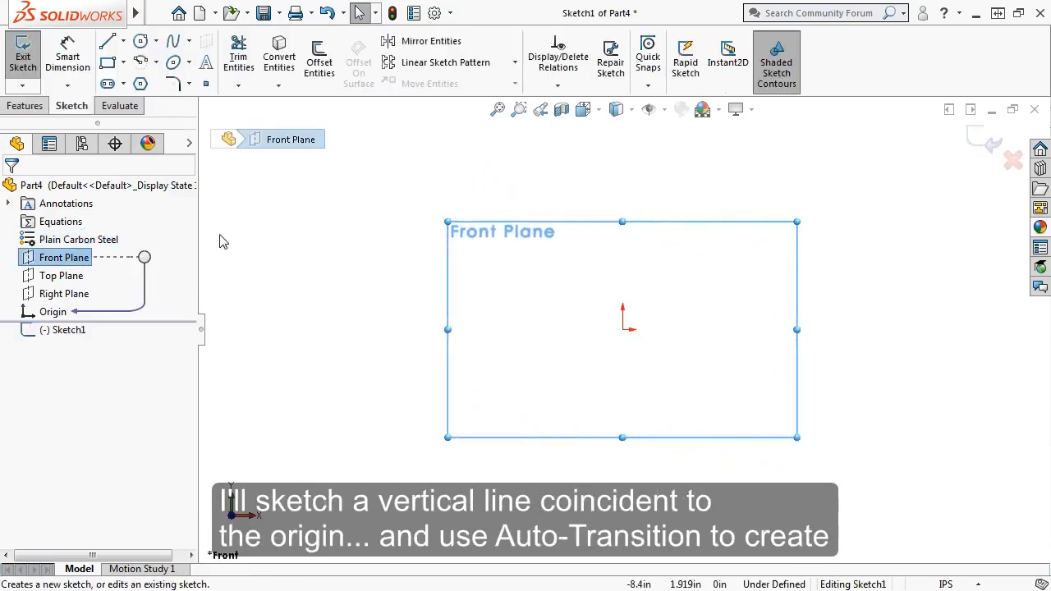
{"action": "key", "text": "s"}
{"action": "left_click", "coordinate": [306, 249]}
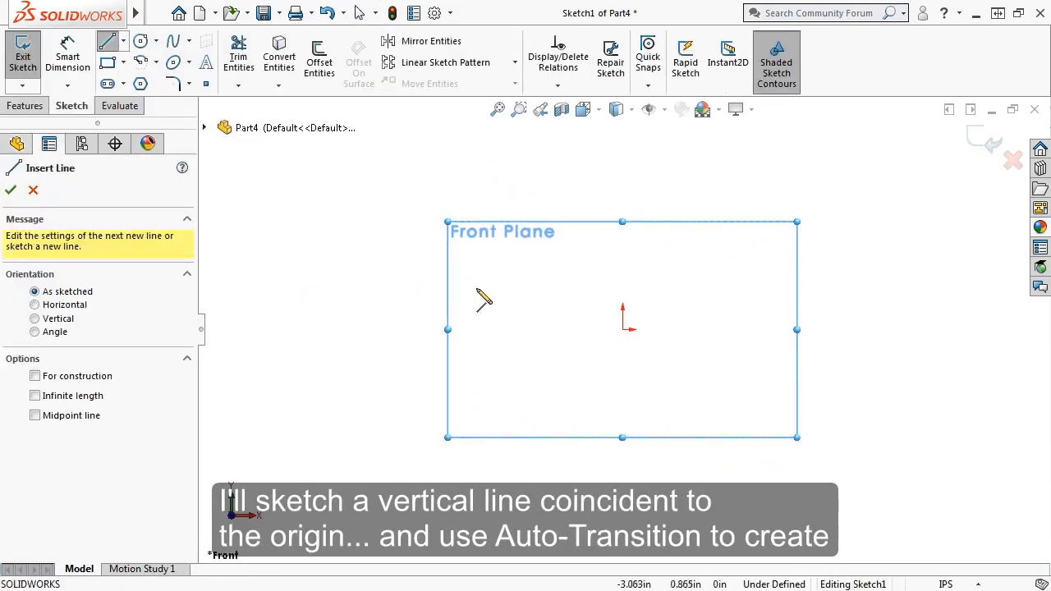
{"action": "left_click", "coordinate": [622, 329]}
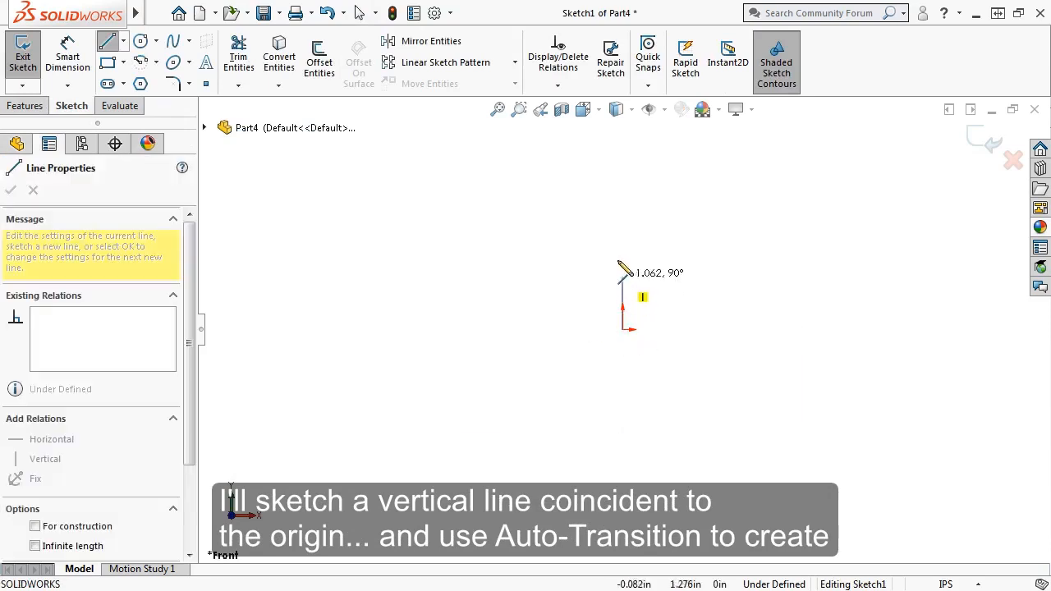
{"action": "left_click", "coordinate": [623, 226]}
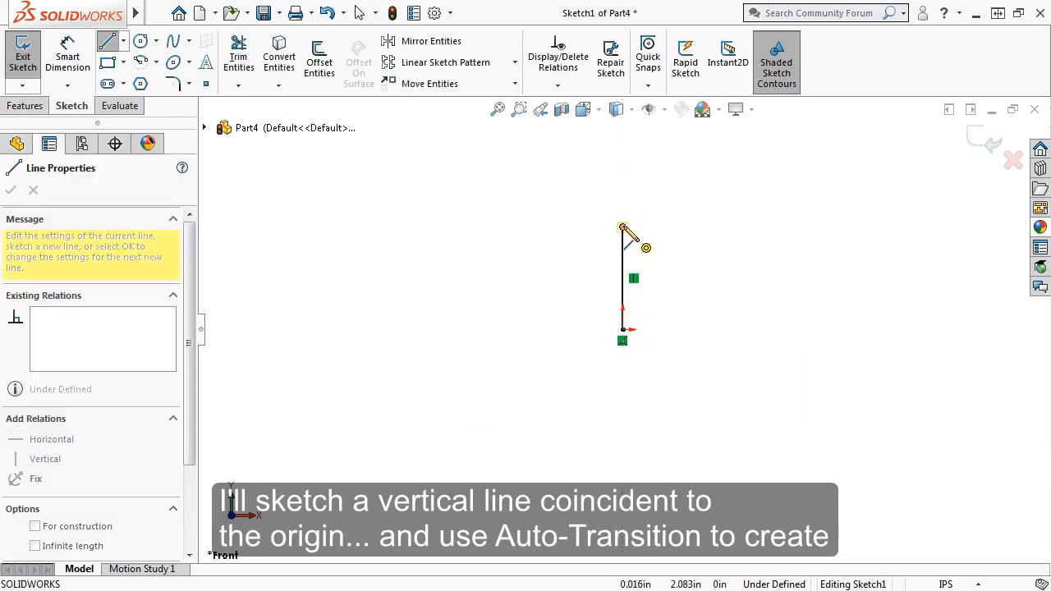
{"action": "left_click", "coordinate": [696, 226]}
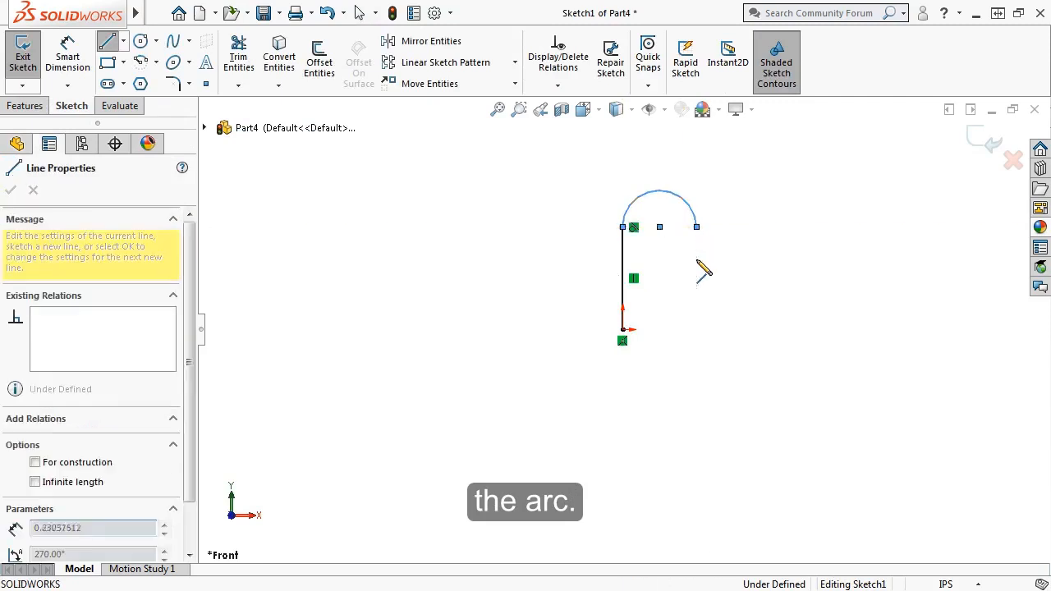
{"action": "left_click", "coordinate": [697, 330]}
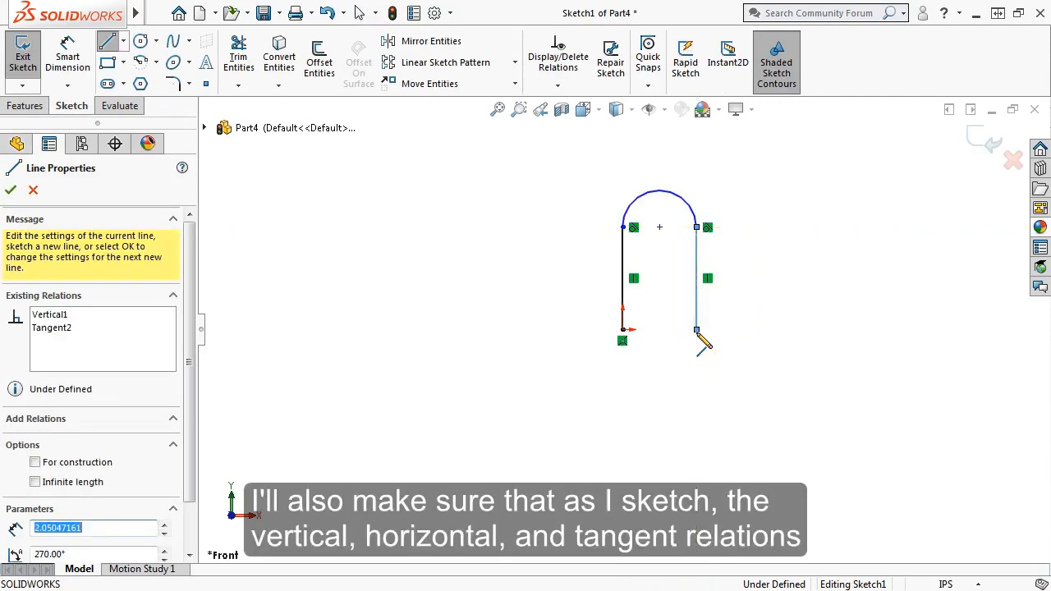
{"action": "left_click", "coordinate": [622, 329]}
{"action": "key", "text": "Escape"}
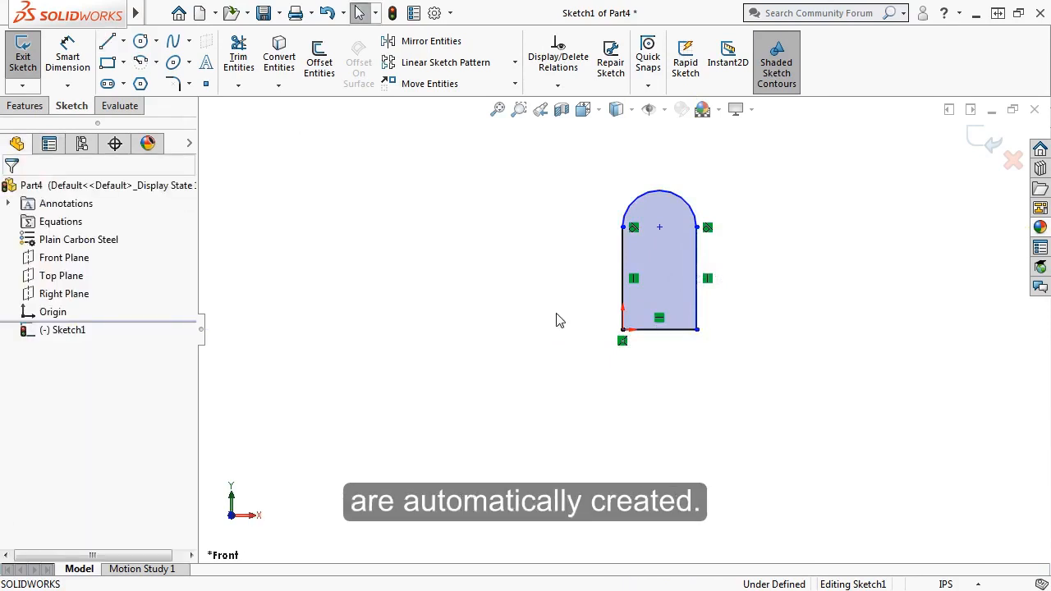
- Dimension the profile's vertical side away from the origin to 3.5 in
{"action": "key", "text": "s"}
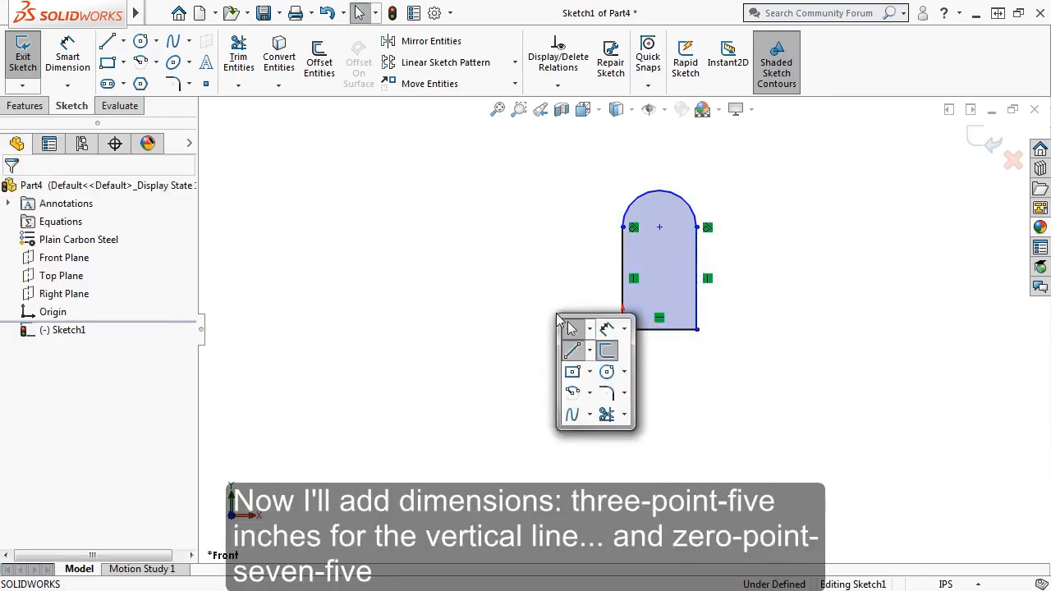
{"action": "left_click", "coordinate": [610, 329]}
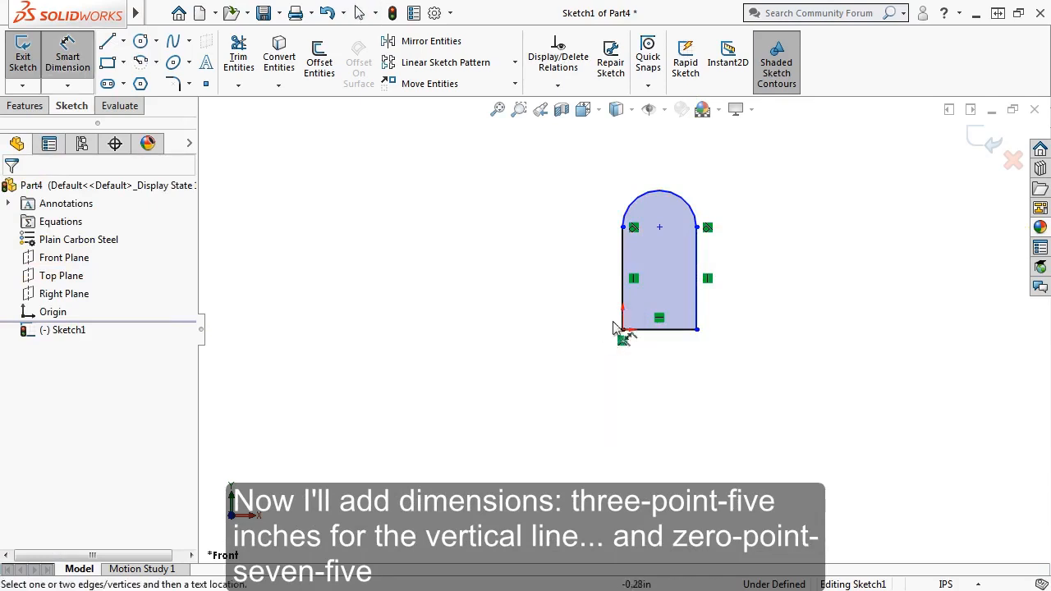
{"action": "left_click", "coordinate": [699, 296]}
{"action": "left_click", "coordinate": [772, 287]}
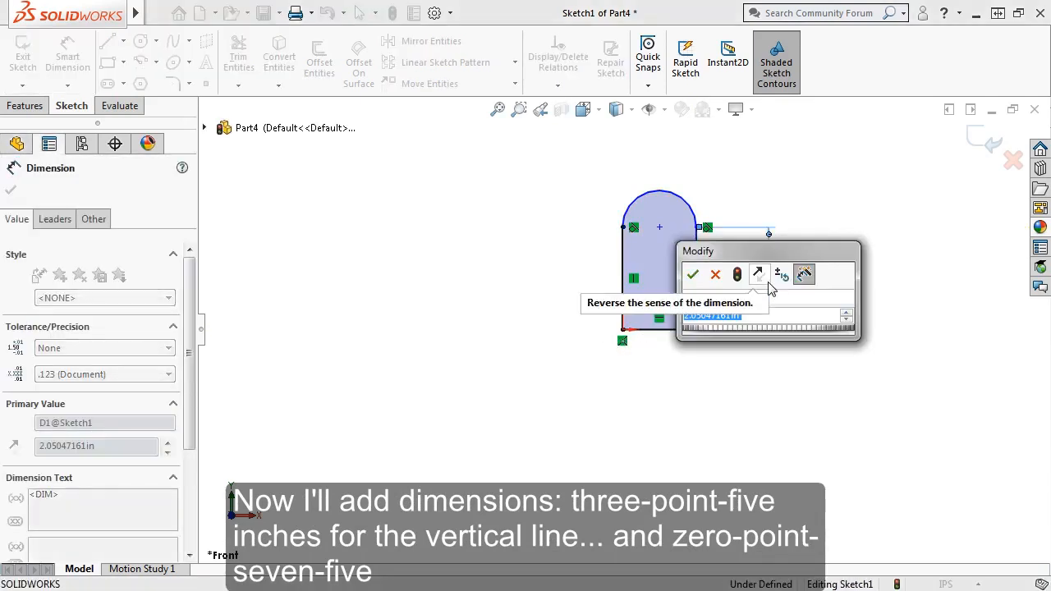
{"action": "type", "text": "3.5"}
{"action": "key", "text": "Return"}
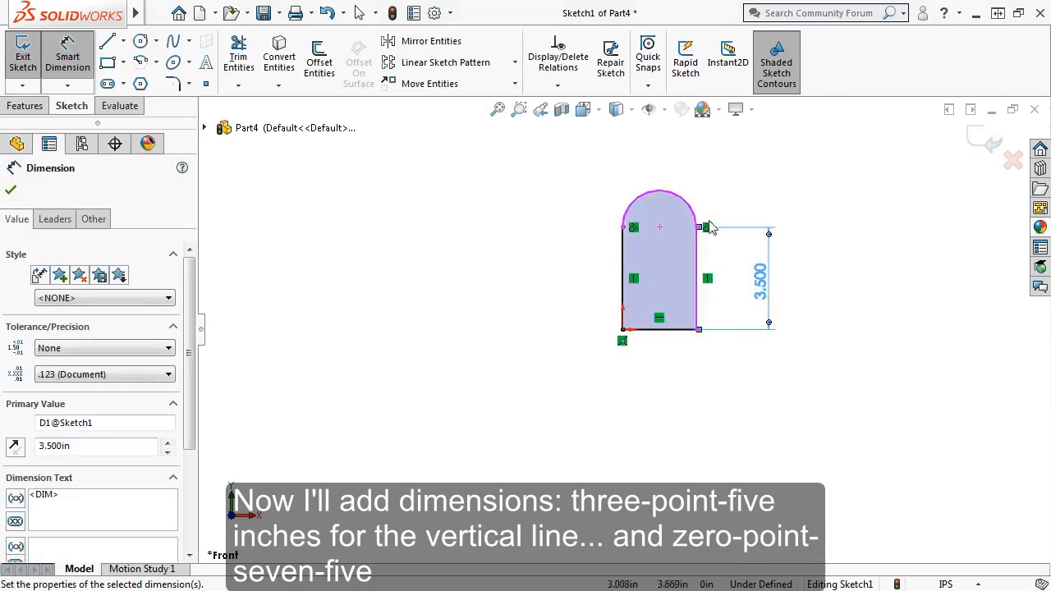
- Dimension the radius of the profile's top arc to 0.75 in
{"action": "left_click", "coordinate": [683, 200]}
{"action": "left_click", "coordinate": [722, 188]}
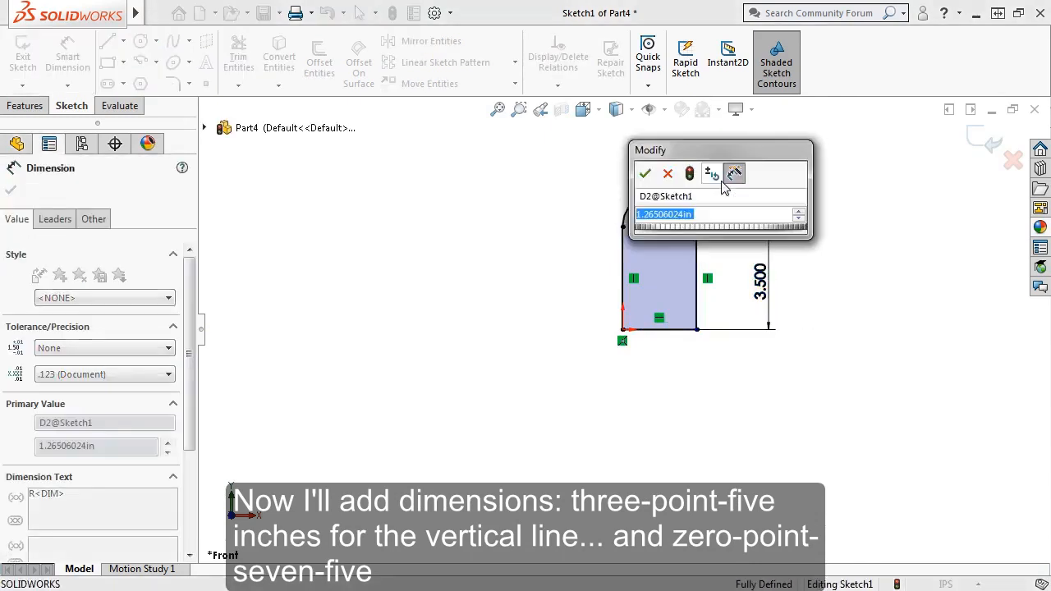
{"action": "type", "text": "0.75"}
{"action": "key", "text": "Return"}
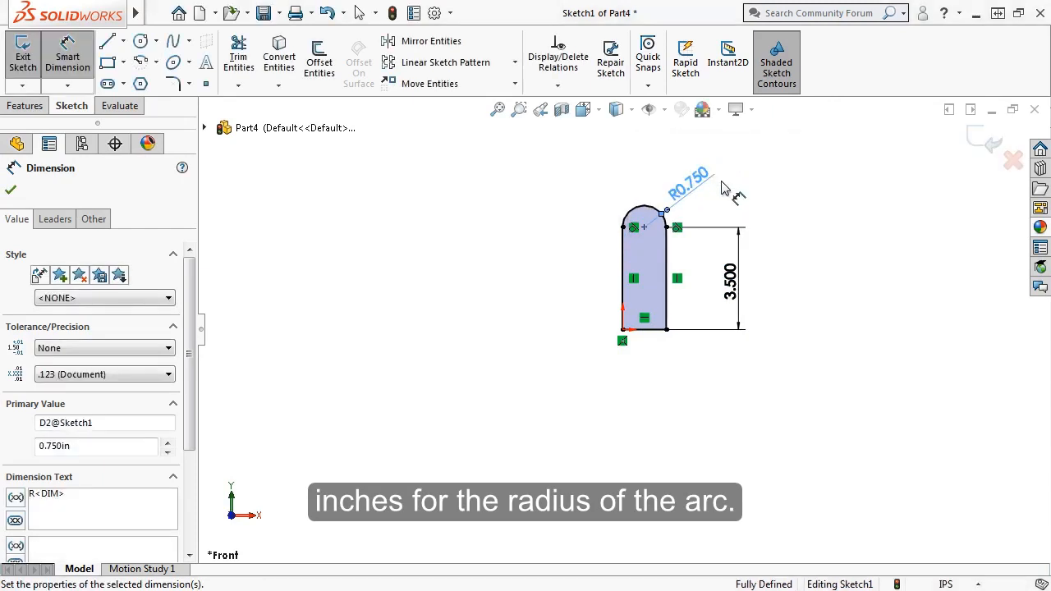
{"action": "key", "text": "Escape"}
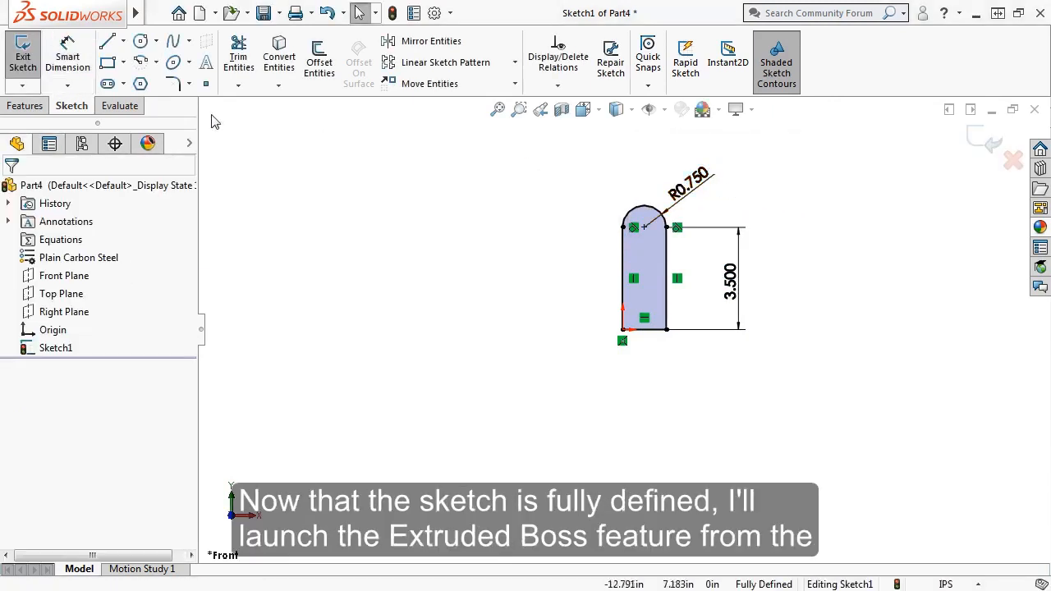
- Extrude the rounded profile as a boss with a Blind depth of 0.25 in
{"action": "left_click", "coordinate": [37, 106]}
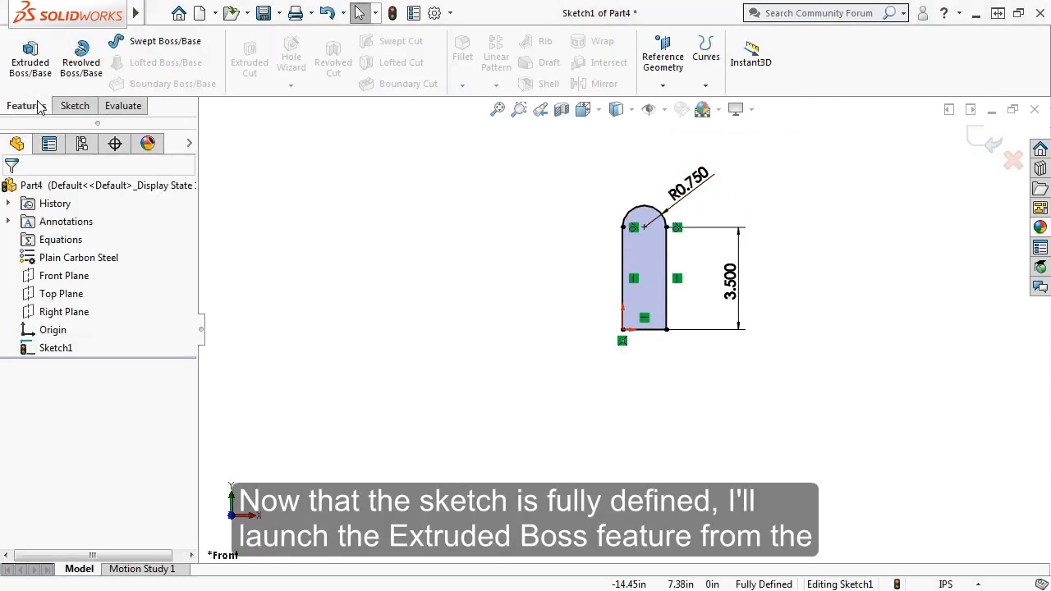
{"action": "left_click", "coordinate": [31, 57]}
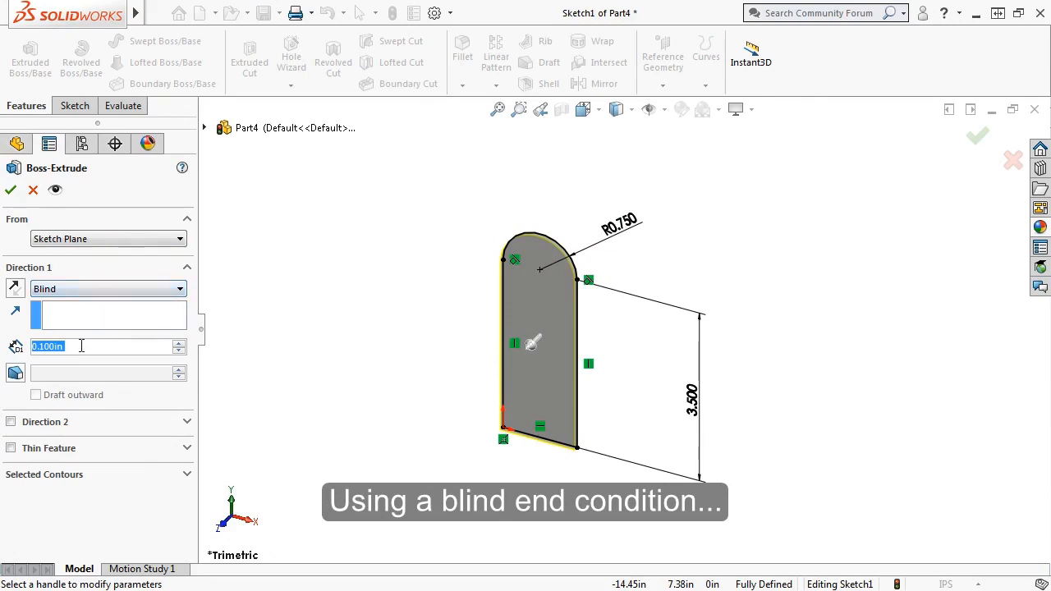
{"action": "type", "text": ".25"}
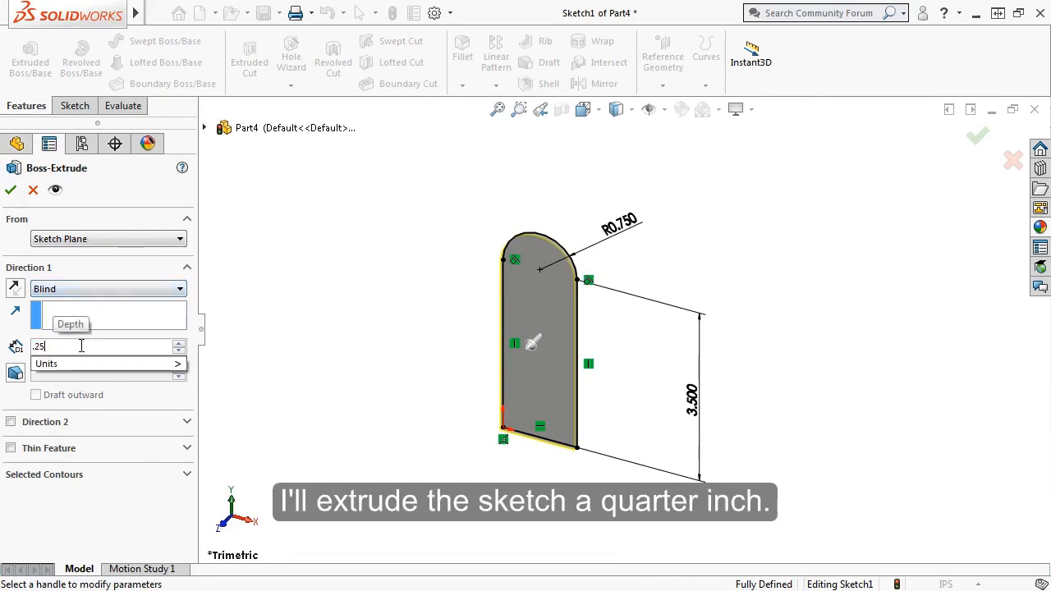
{"action": "key", "text": "Return"}
{"action": "left_click", "coordinate": [11, 190]}
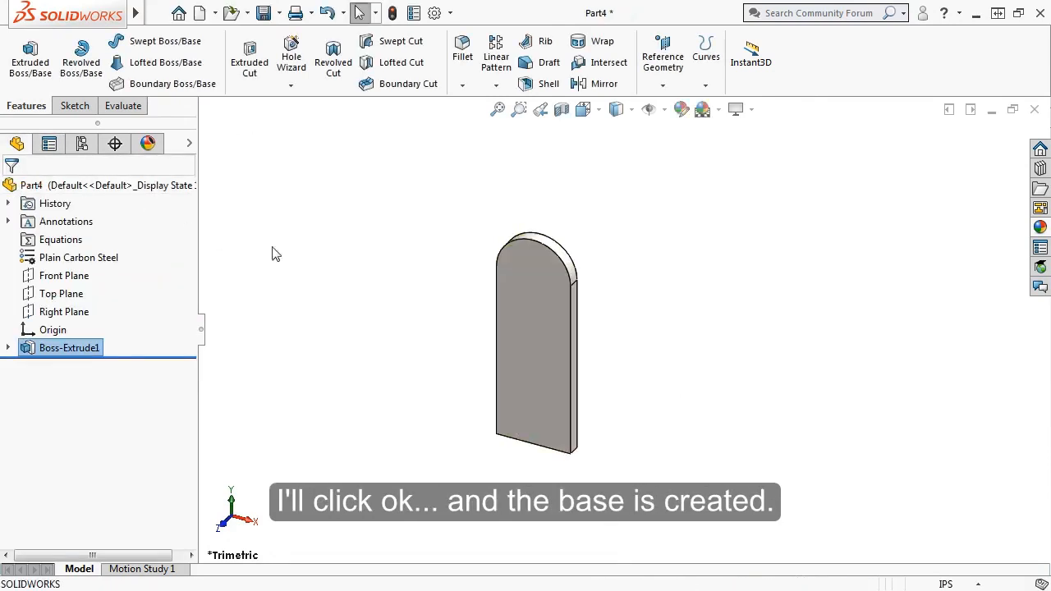
- Set up a Hole Wizard countersink for the plate's front face: ANSI Inch, Flat Head Screw (100), size 1/4, Through All
{"action": "key", "text": "ctrl+7"}
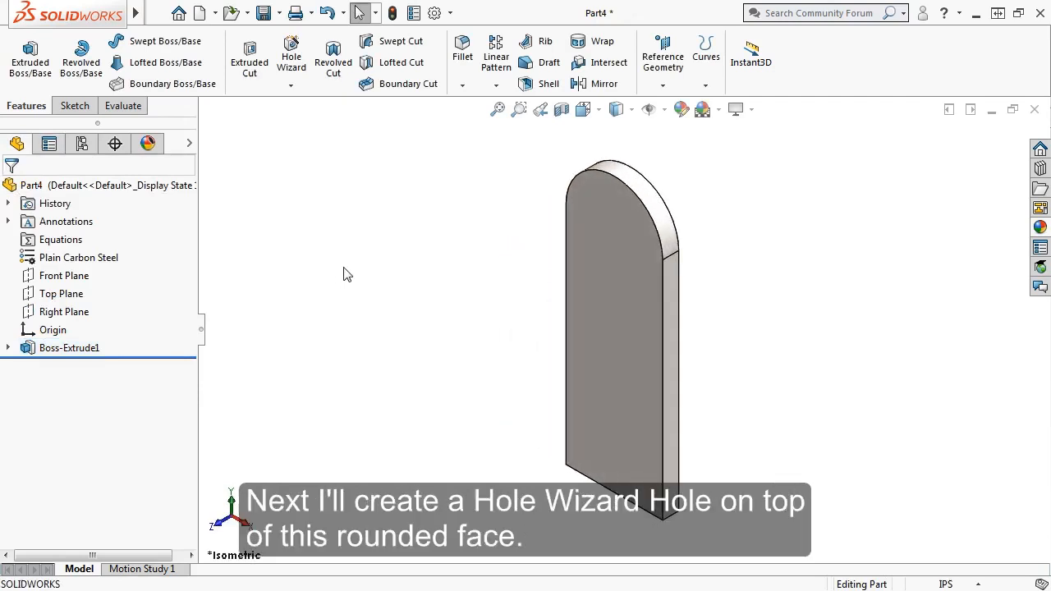
{"action": "left_click", "coordinate": [609, 238]}
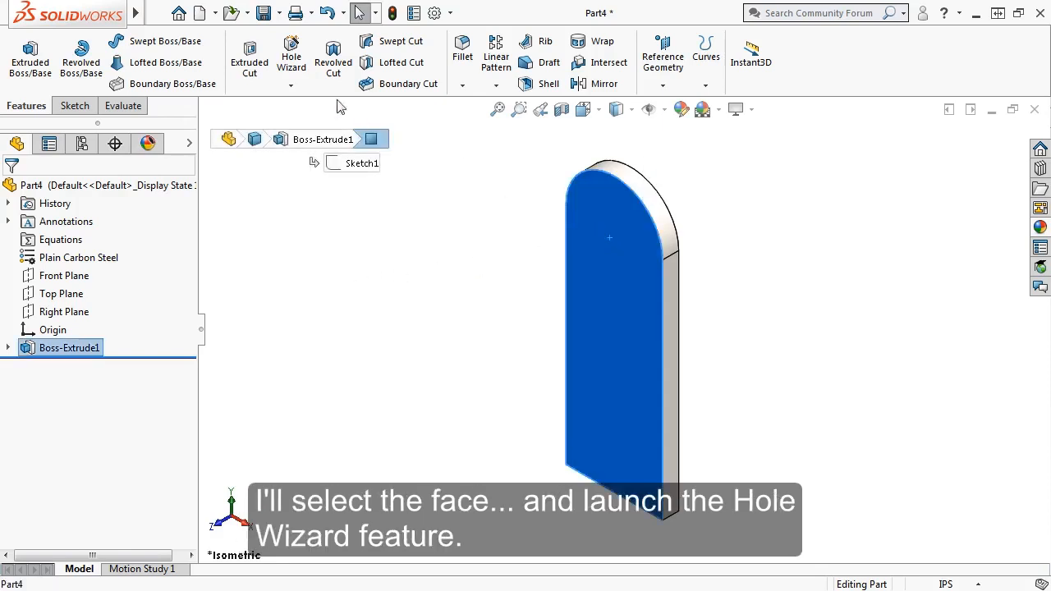
{"action": "left_click", "coordinate": [293, 70]}
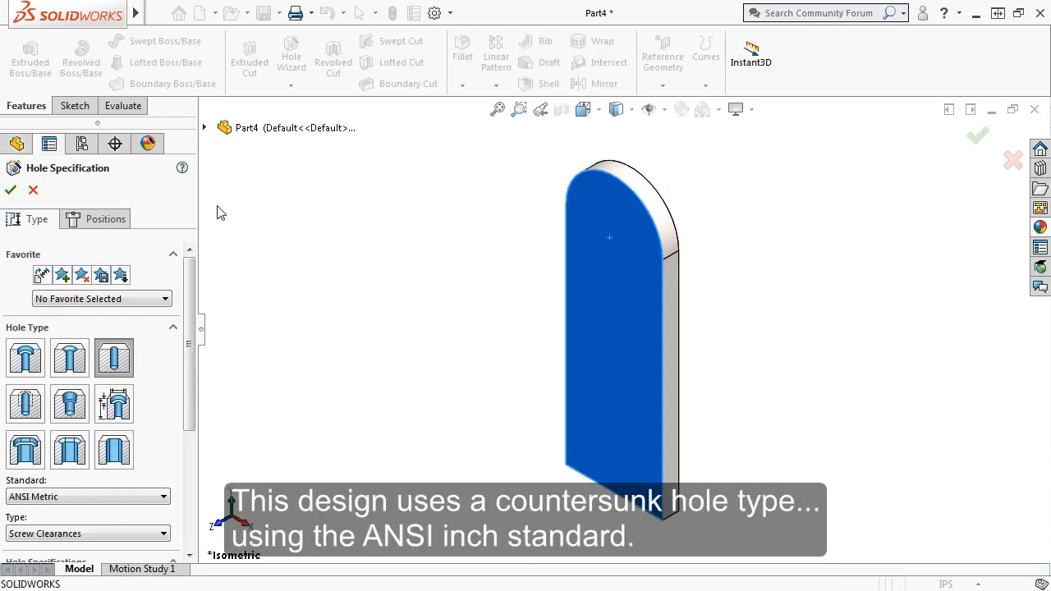
{"action": "left_click", "coordinate": [76, 355]}
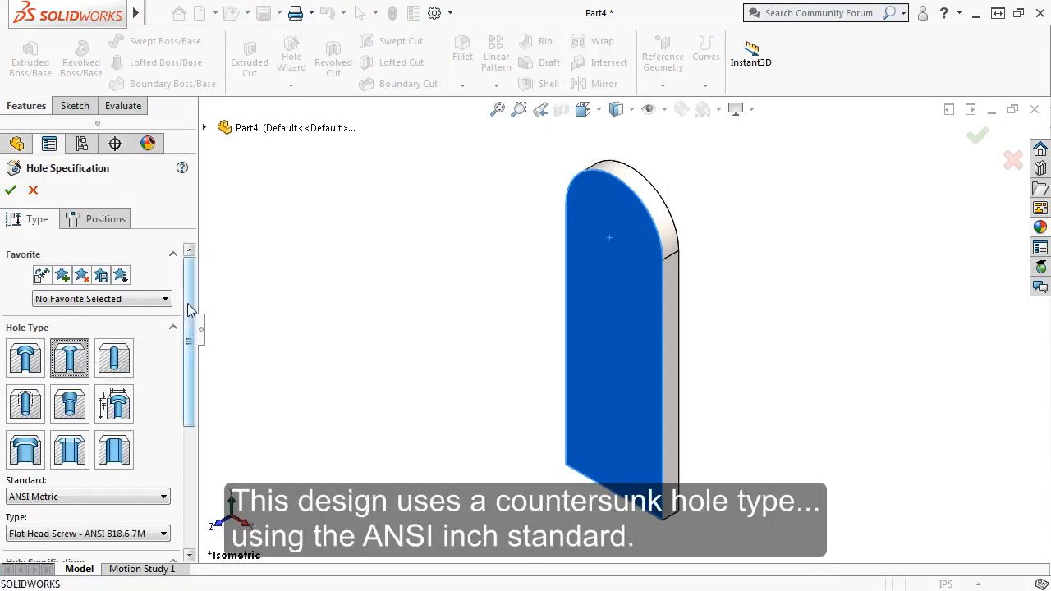
{"action": "left_click_drag", "start_coordinate": [187, 303], "coordinate": [188, 368]}
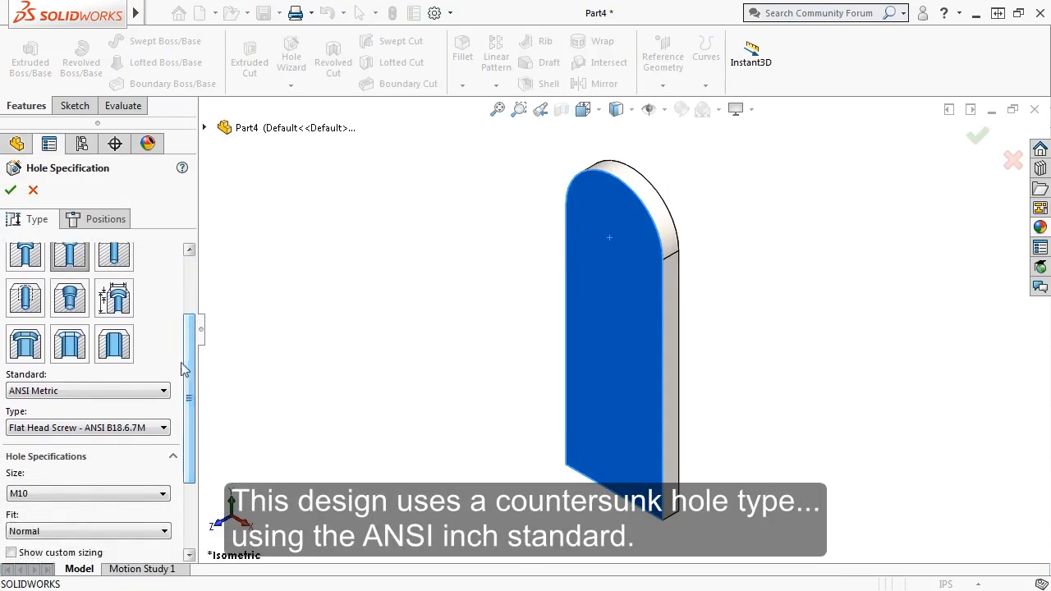
{"action": "left_click", "coordinate": [124, 387]}
{"action": "left_click", "coordinate": [125, 408]}
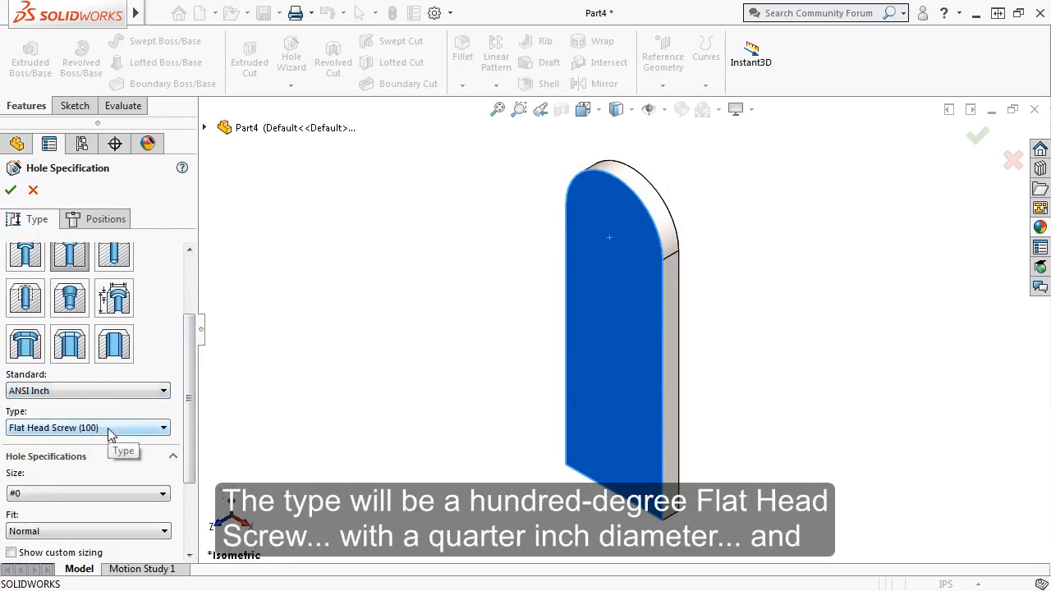
{"action": "left_click", "coordinate": [105, 495]}
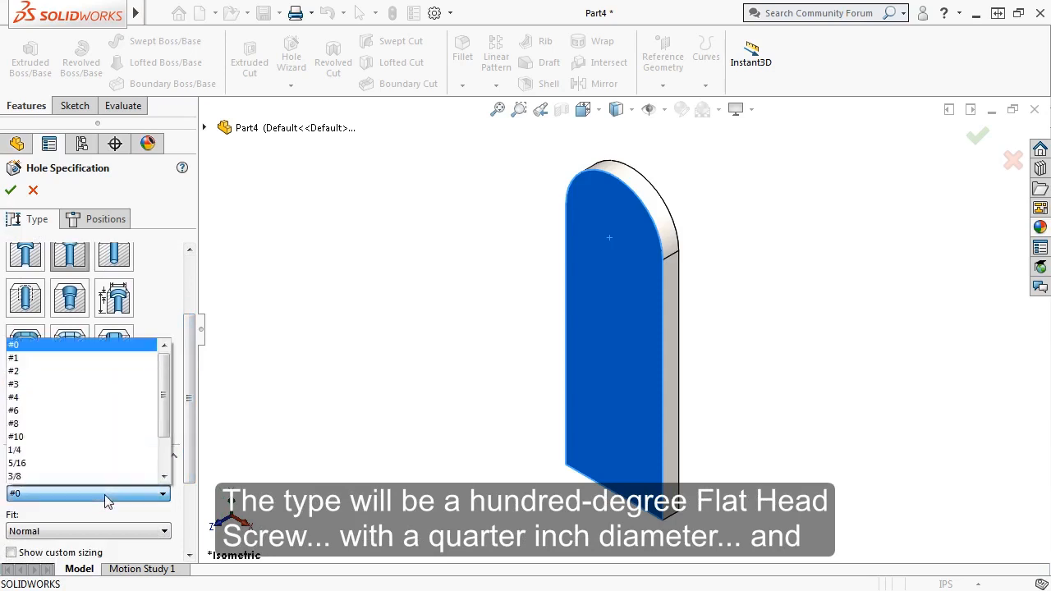
{"action": "left_click", "coordinate": [88, 444]}
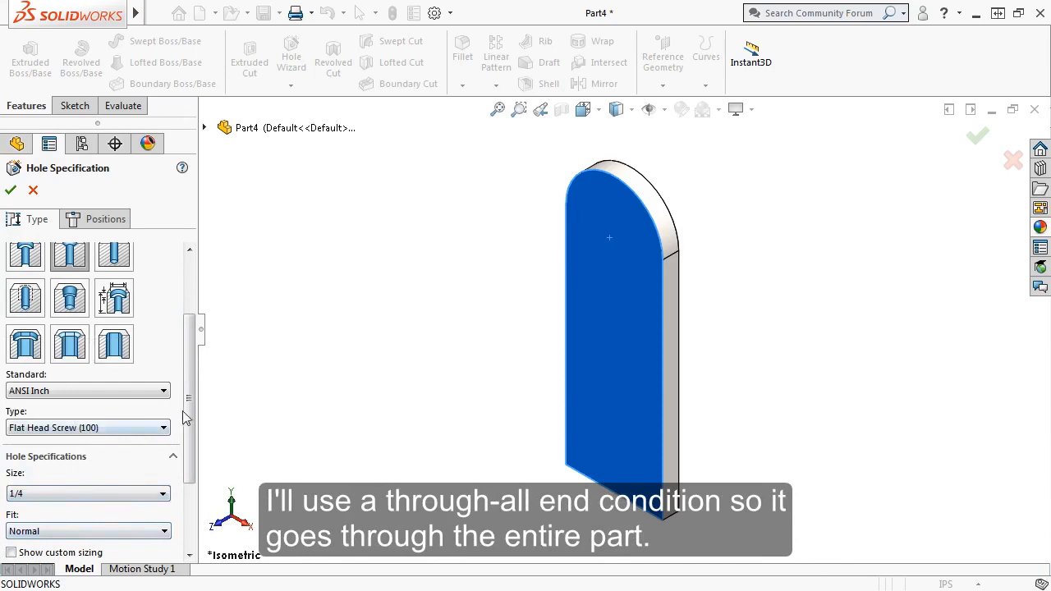
{"action": "left_click_drag", "start_coordinate": [185, 417], "coordinate": [189, 463]}
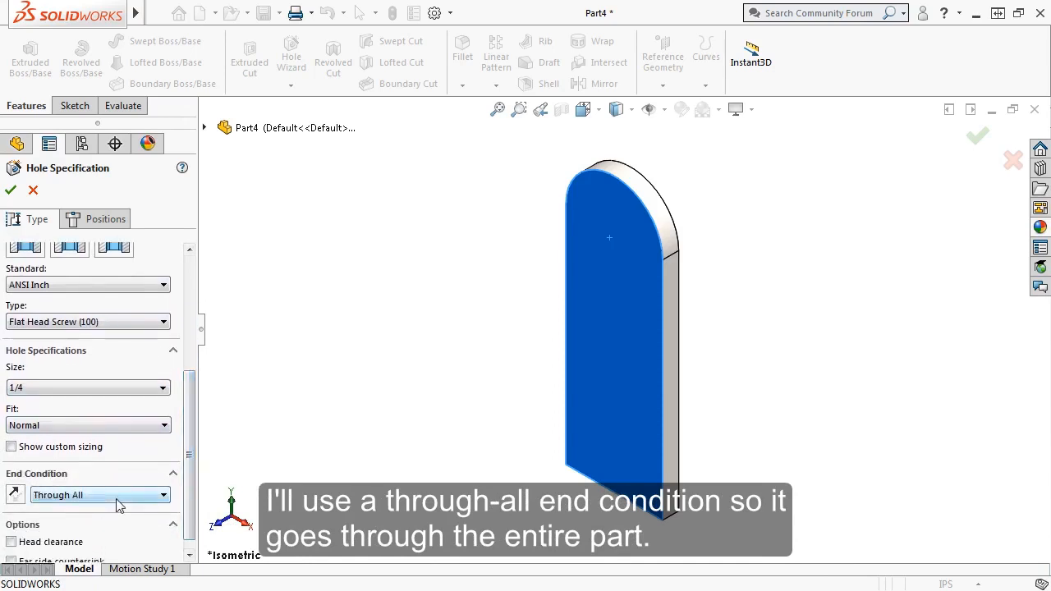
- Place one countersunk hole position on the front face near the rounded top end
{"action": "left_click", "coordinate": [97, 223]}
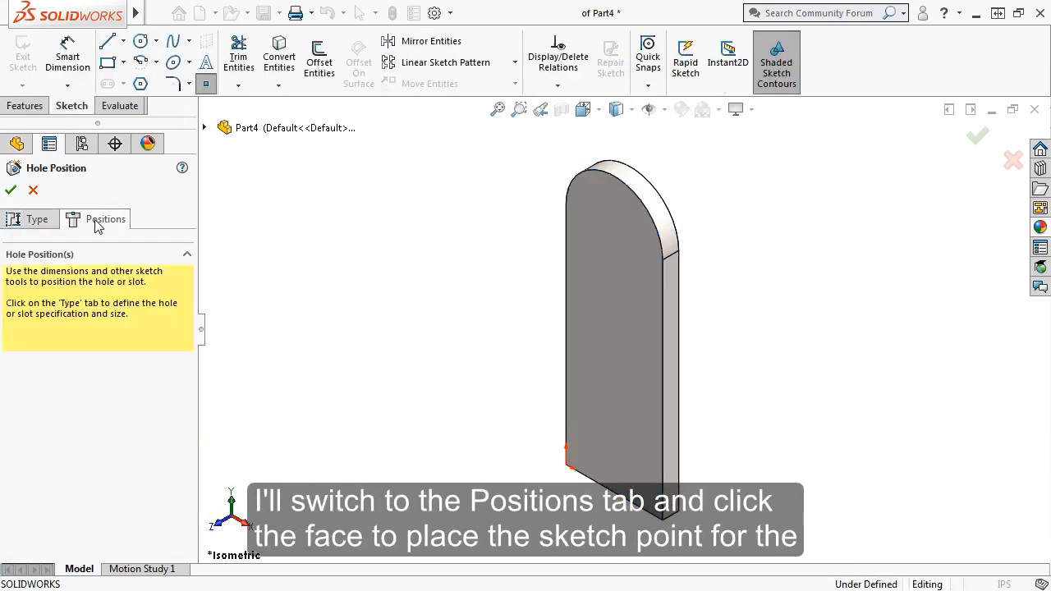
{"action": "left_click", "coordinate": [610, 215]}
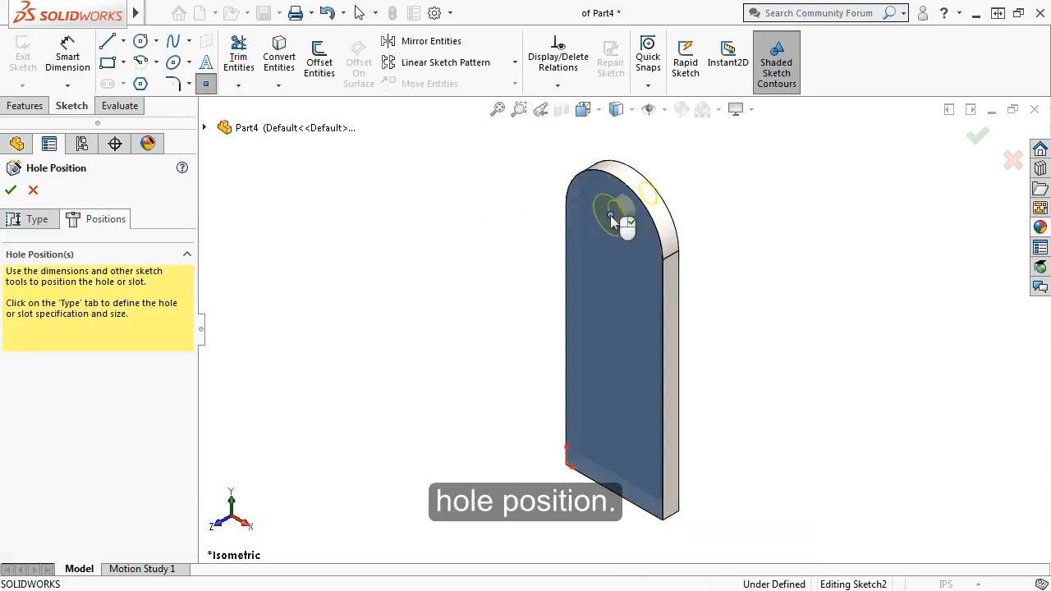
{"action": "scroll", "coordinate": [624, 224], "scroll_direction": "down", "scroll_amount": 5}
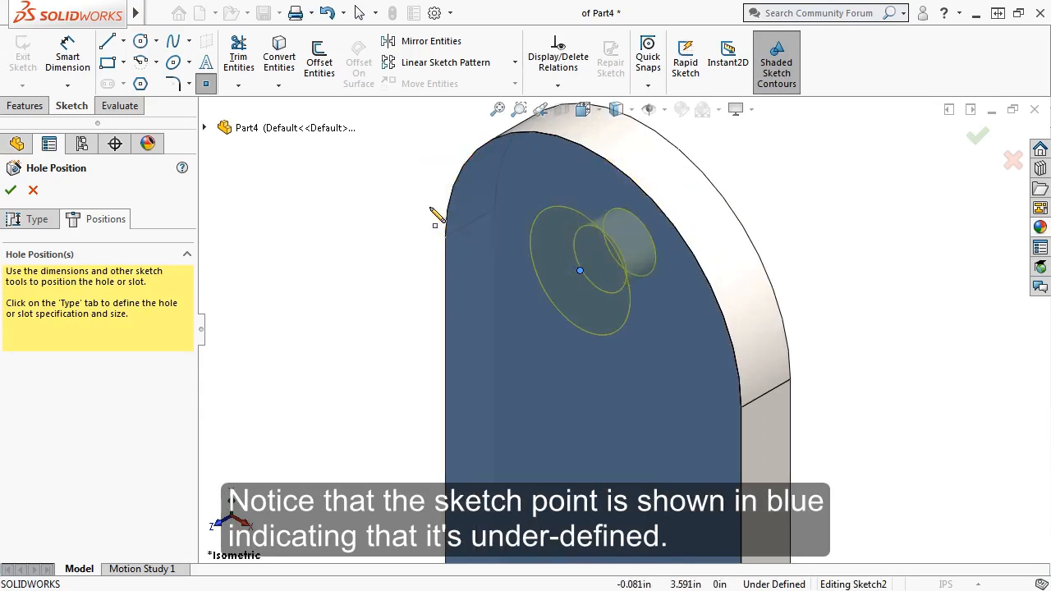
{"action": "key", "text": "Escape"}
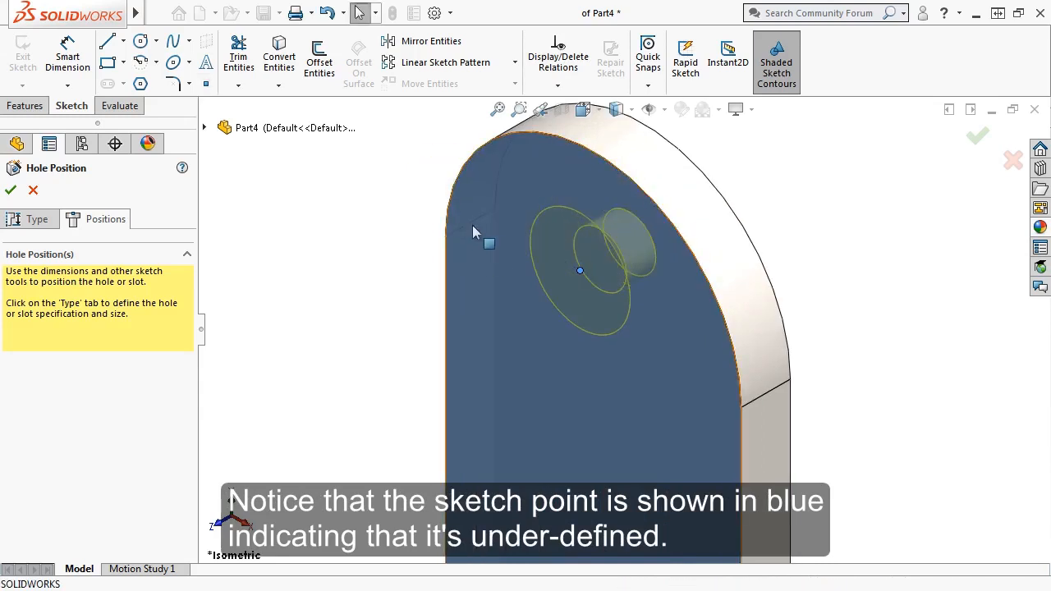
- Make the countersunk hole's point concentric with the plate's rounded top arc and finish the hole
{"action": "left_click", "coordinate": [580, 273]}
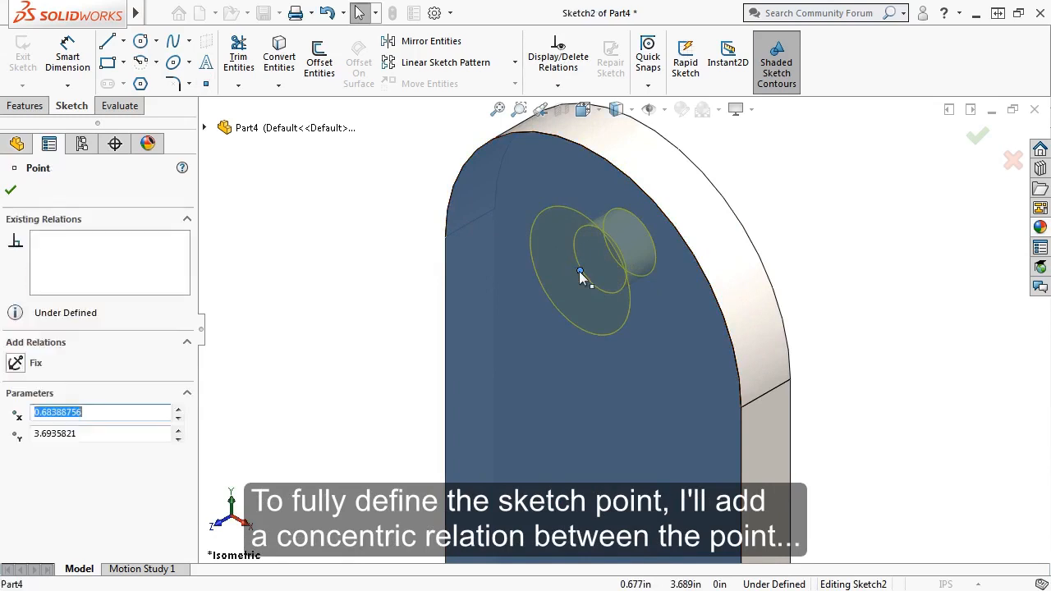
{"action": "mouse_move", "coordinate": [578, 145]}
{"action": "left_mouse_down"}
{"action": "mouse_move", "coordinate": [605, 159]}
{"action": "mouse_move", "coordinate": [589, 250]}
{"action": "mouse_move", "coordinate": [592, 324]}
{"action": "left_mouse_up"}
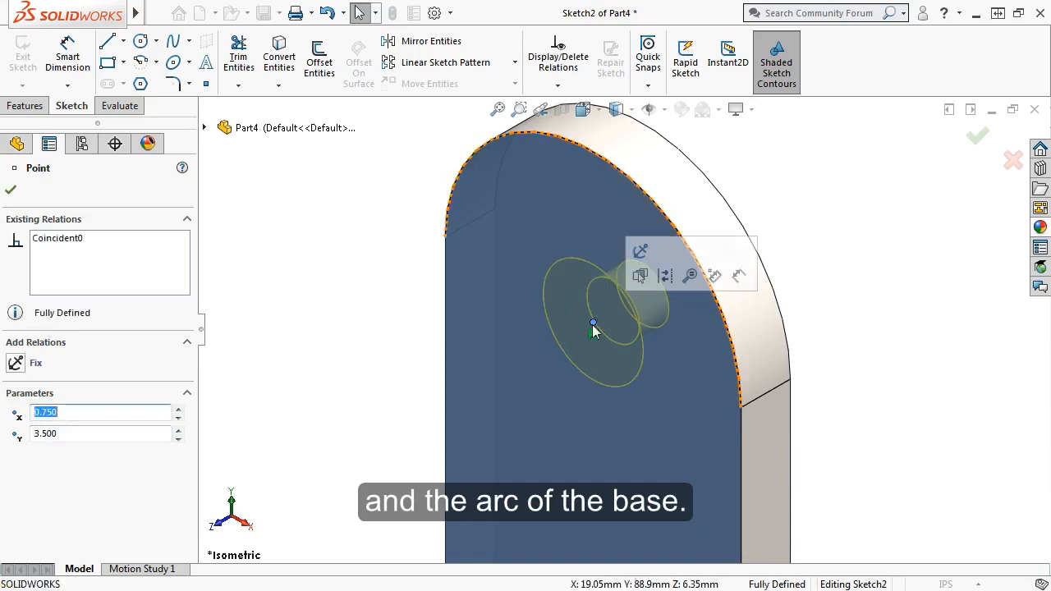
{"action": "left_click", "coordinate": [10, 190]}
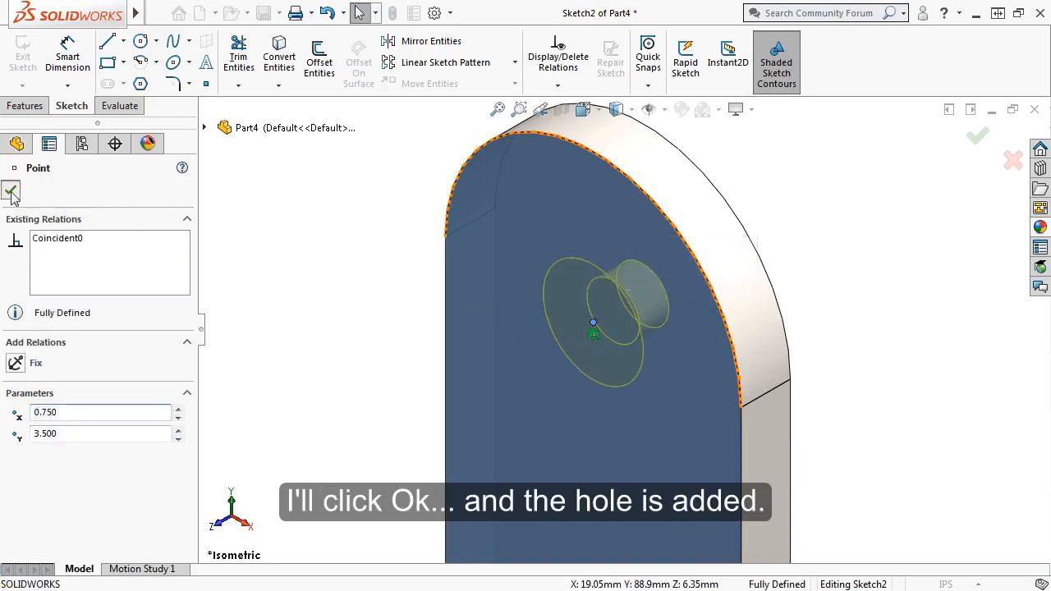
{"action": "left_click", "coordinate": [11, 192]}
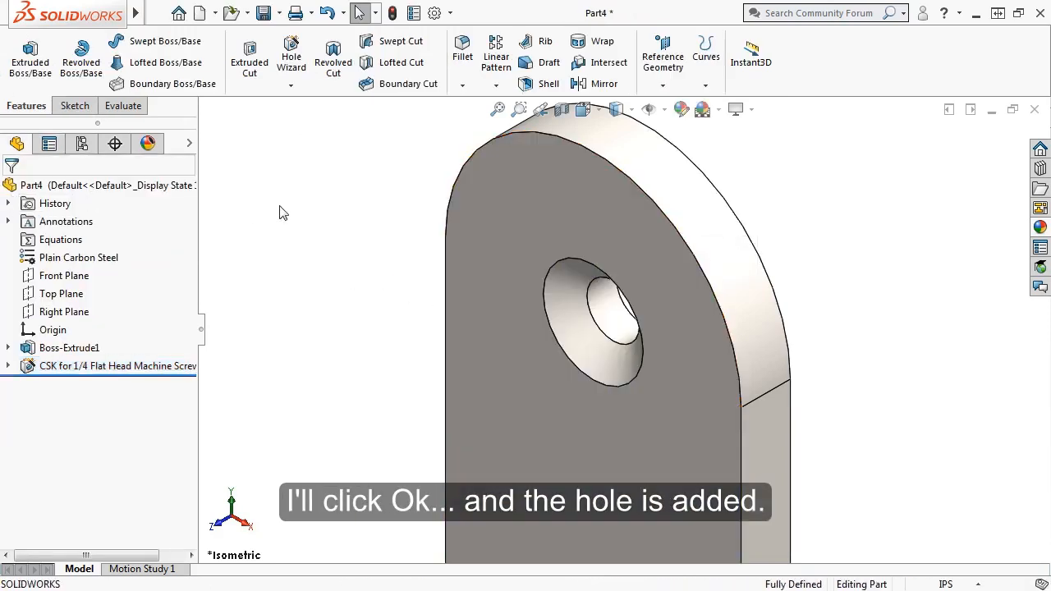
- Sketch a corner rectangle about 0.83 in wide and 0.51 in high on the plate's front face, below the countersunk hole
{"action": "scroll", "coordinate": [282, 212], "scroll_direction": "down", "scroll_amount": 3}
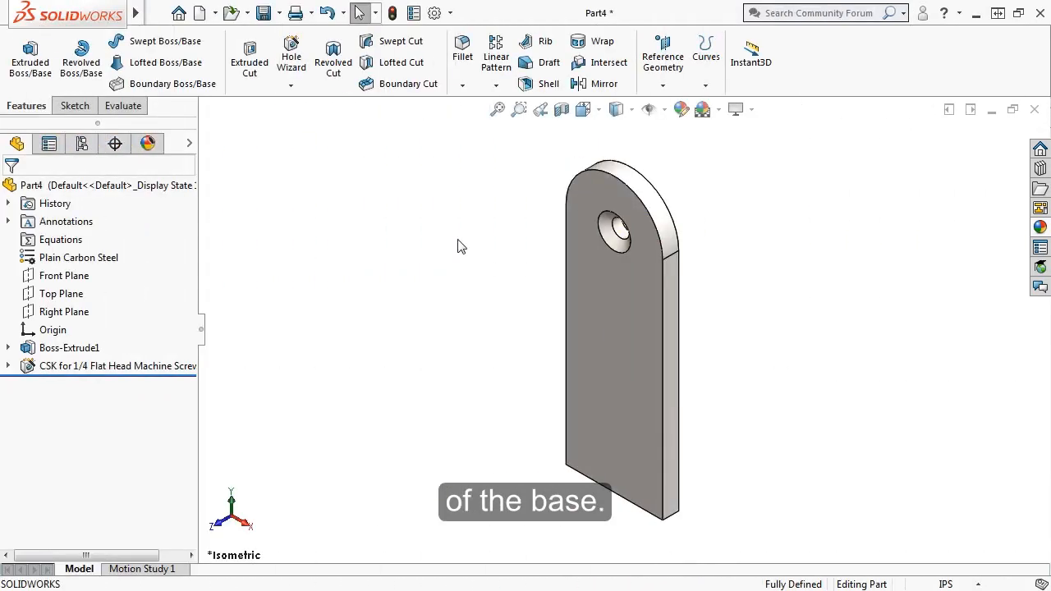
{"action": "left_click", "coordinate": [630, 269]}
{"action": "left_click", "coordinate": [711, 228]}
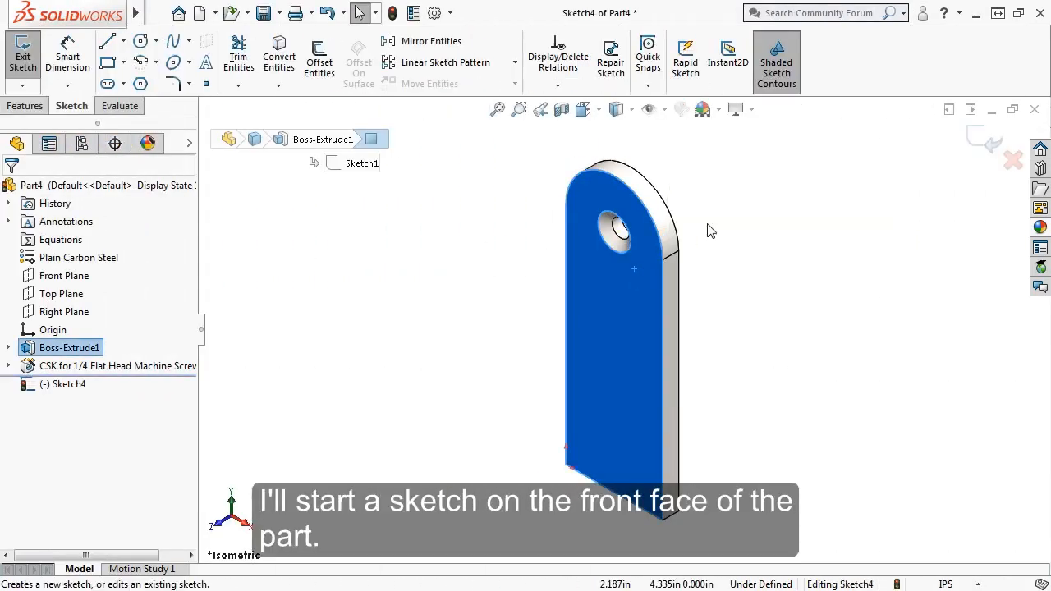
{"action": "key", "text": "space"}
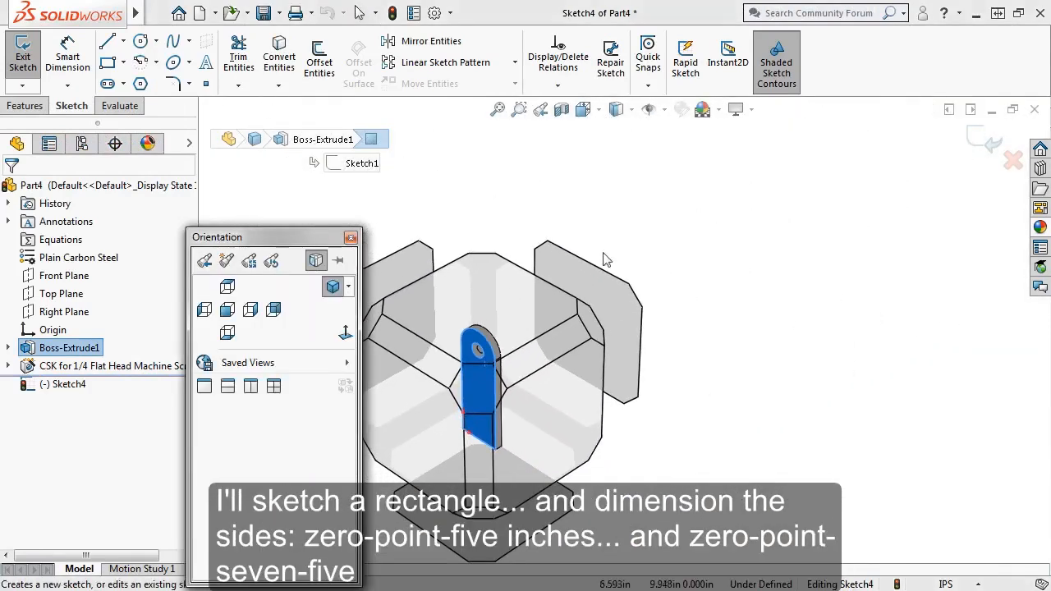
{"action": "left_click", "coordinate": [346, 333]}
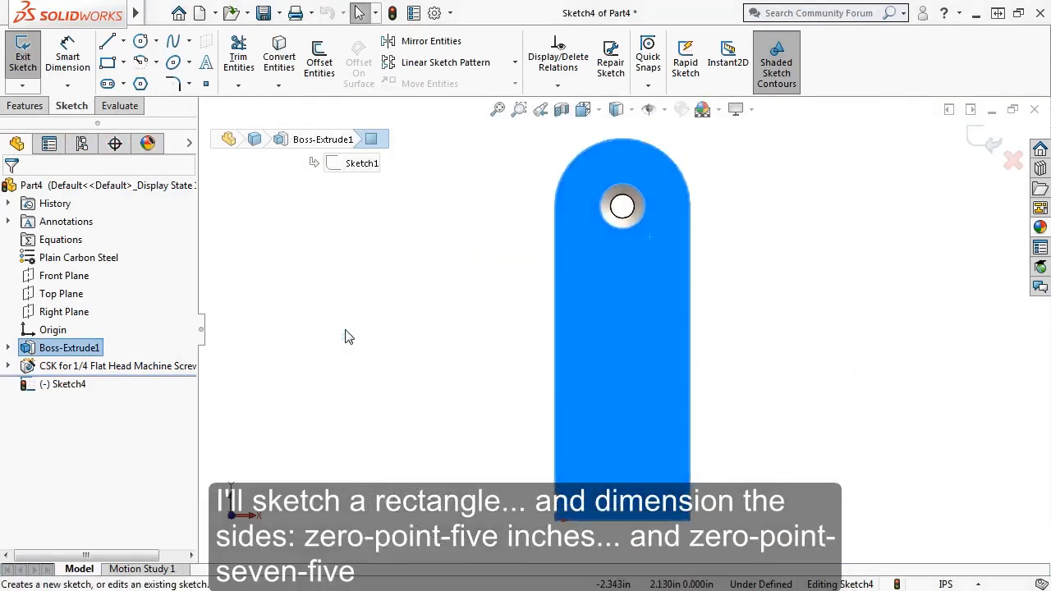
{"action": "key", "text": "s"}
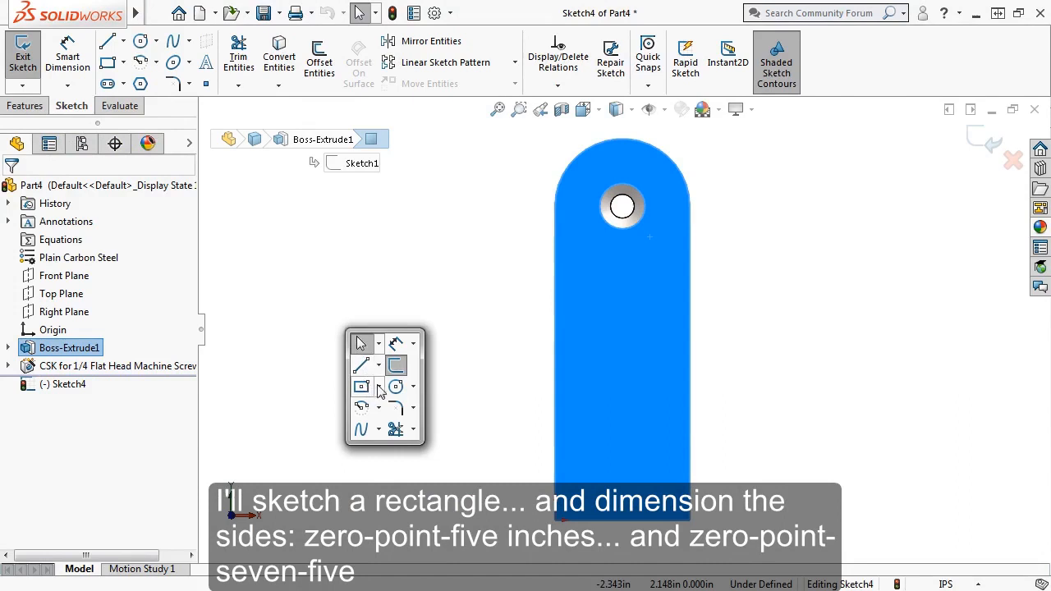
{"action": "left_click", "coordinate": [378, 386]}
{"action": "left_click", "coordinate": [386, 408]}
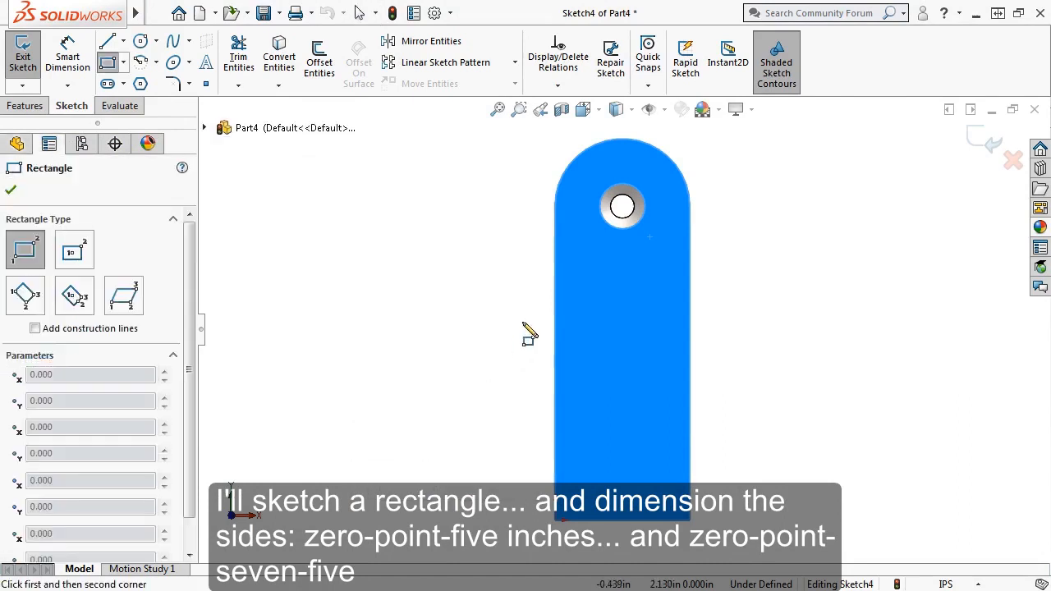
{"action": "left_click", "coordinate": [593, 315]}
{"action": "left_click", "coordinate": [668, 268]}
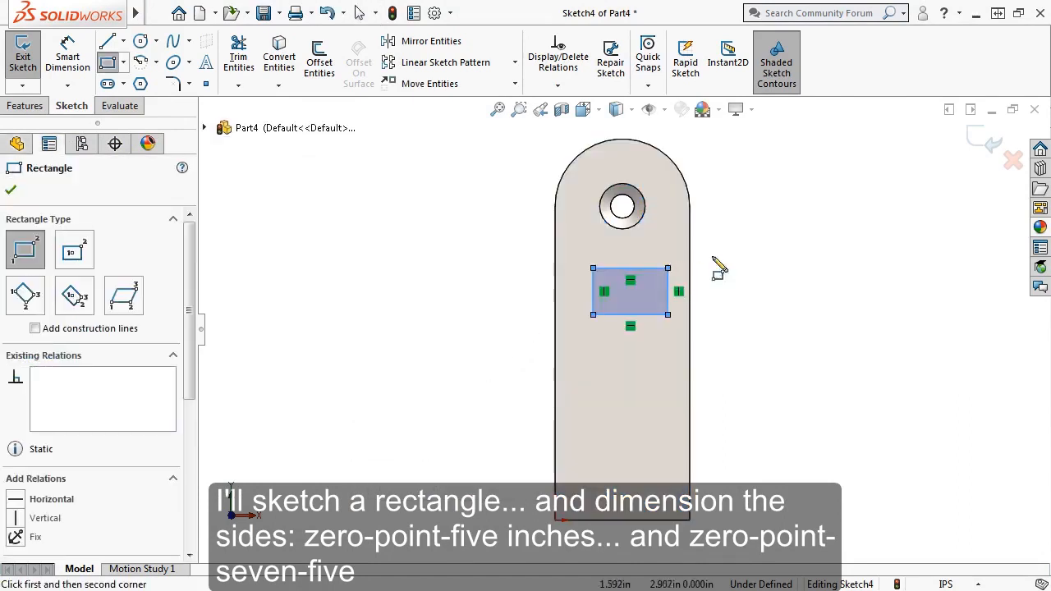
{"action": "key", "text": "Escape"}
- Dimension the rectangle's height to 0.5 in and its width to 0.75 in
{"action": "key", "text": "s"}
{"action": "left_click", "coordinate": [824, 268]}
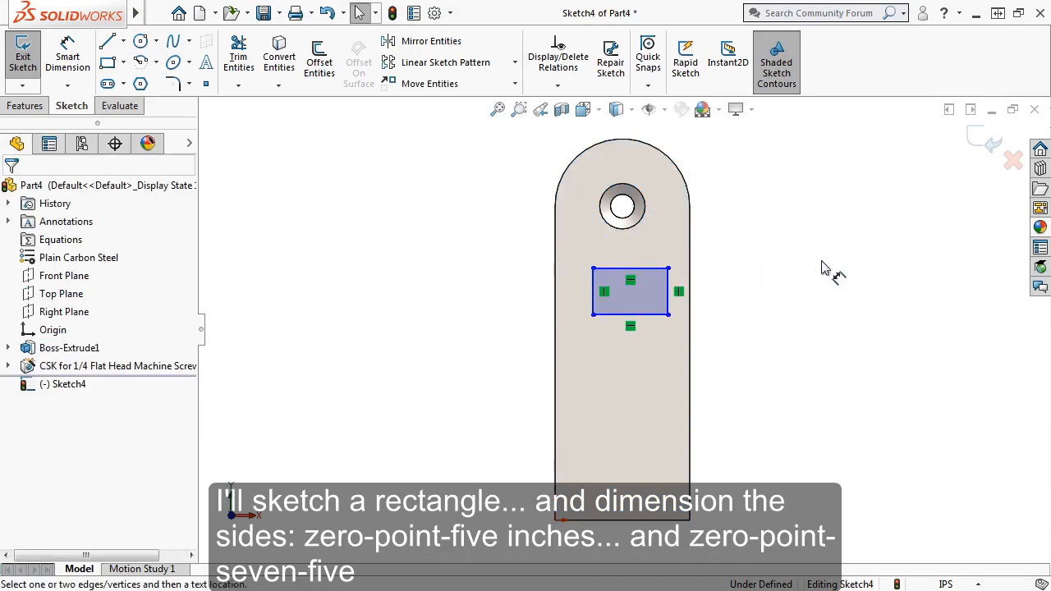
{"action": "left_click", "coordinate": [669, 301]}
{"action": "left_click", "coordinate": [728, 297]}
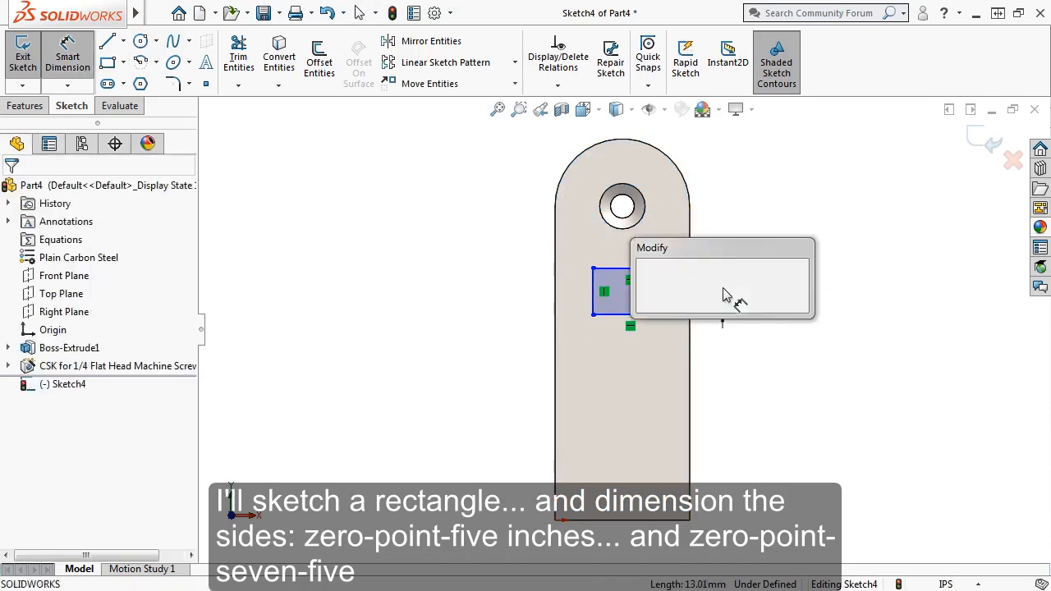
{"action": "type", "text": ".5"}
{"action": "key", "text": "Return"}
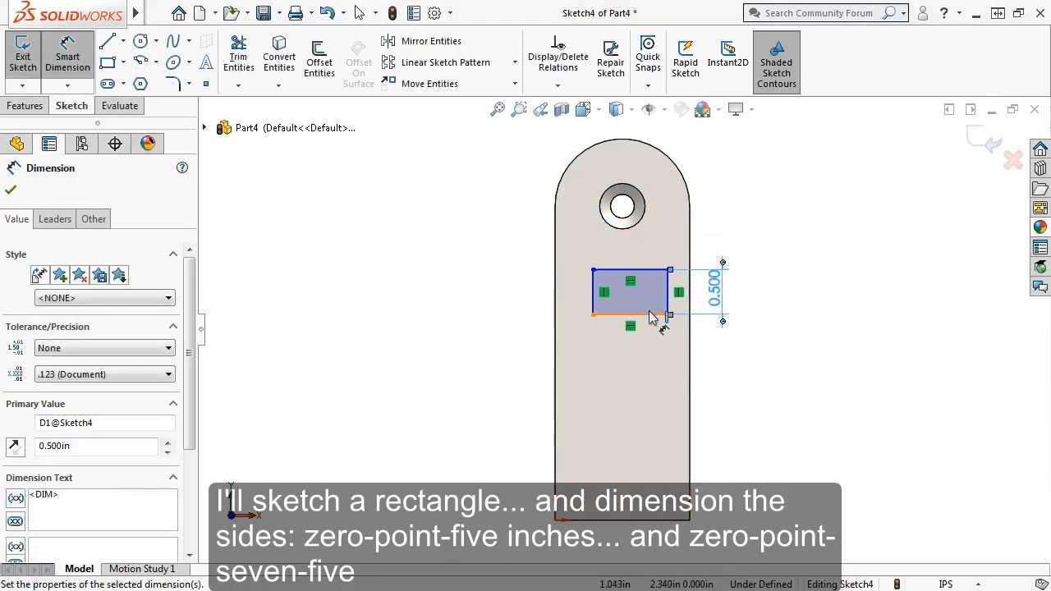
{"action": "left_click", "coordinate": [662, 315]}
{"action": "left_click", "coordinate": [649, 354]}
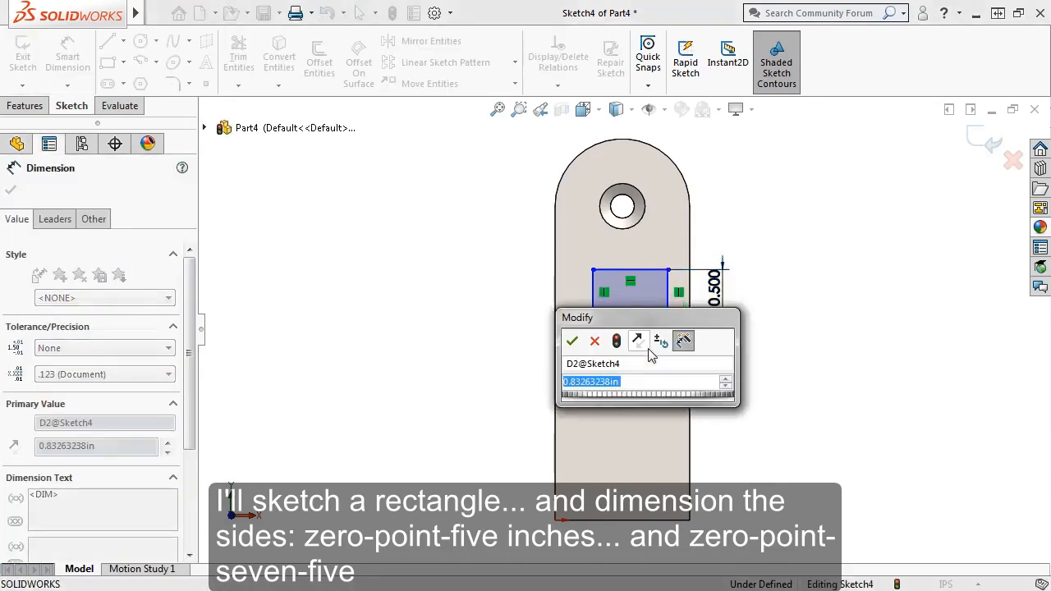
{"action": "type", "text": ".75"}
{"action": "key", "text": "Return"}
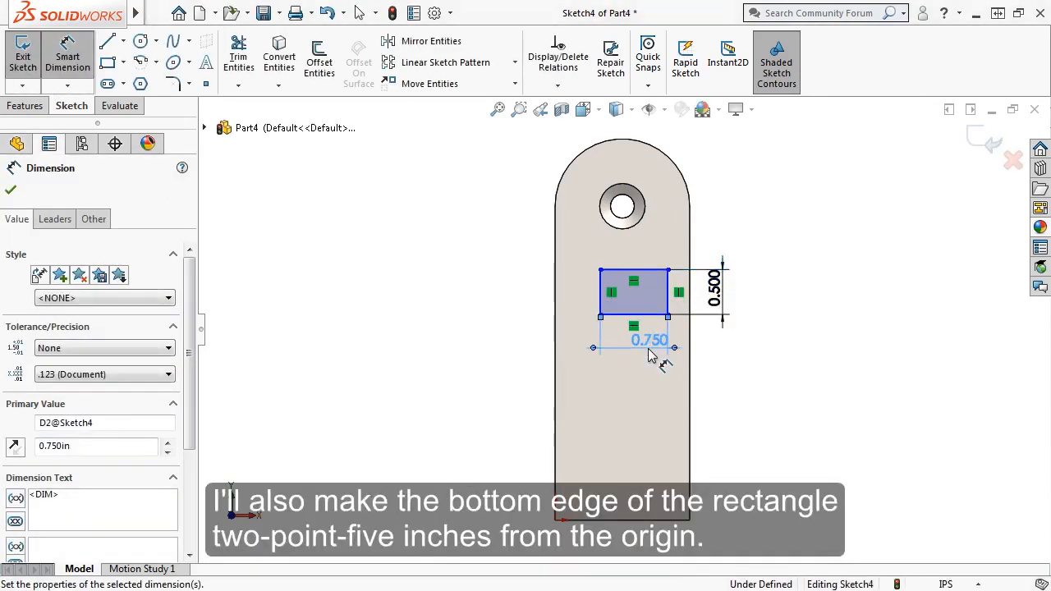
- Dimension the rectangle's lower edge 2.5 in above the plate's bottom edge
{"action": "left_click", "coordinate": [657, 316]}
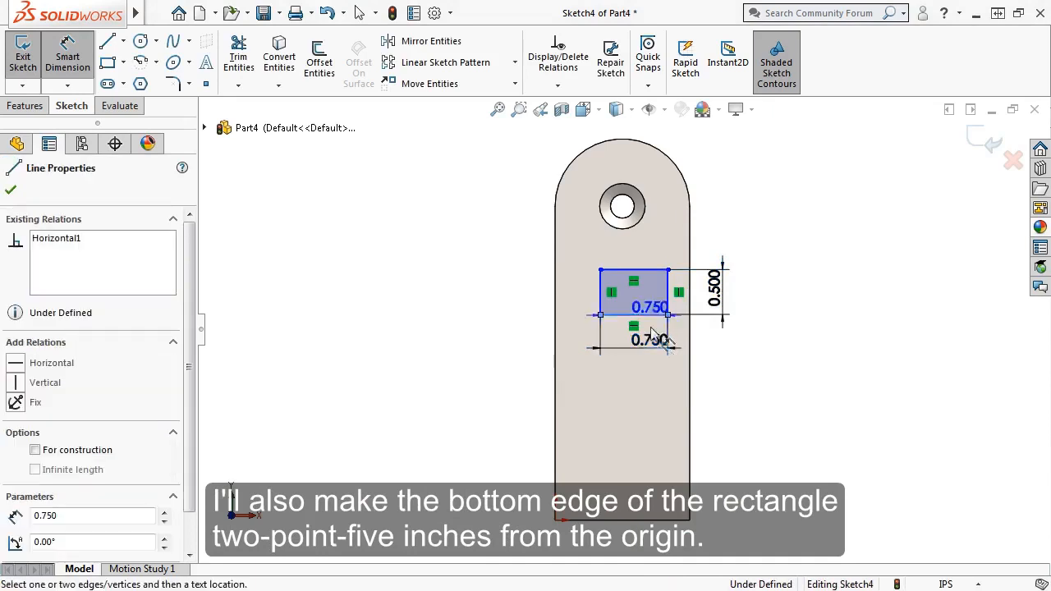
{"action": "left_click", "coordinate": [691, 519]}
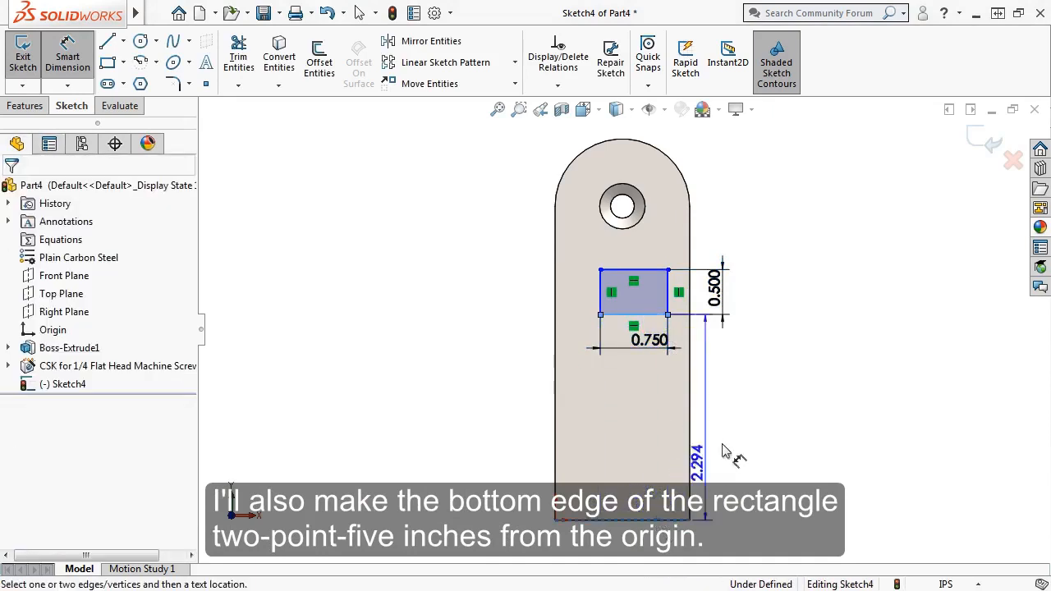
{"action": "left_click", "coordinate": [741, 431]}
{"action": "type", "text": "2.5"}
{"action": "key", "text": "Return"}
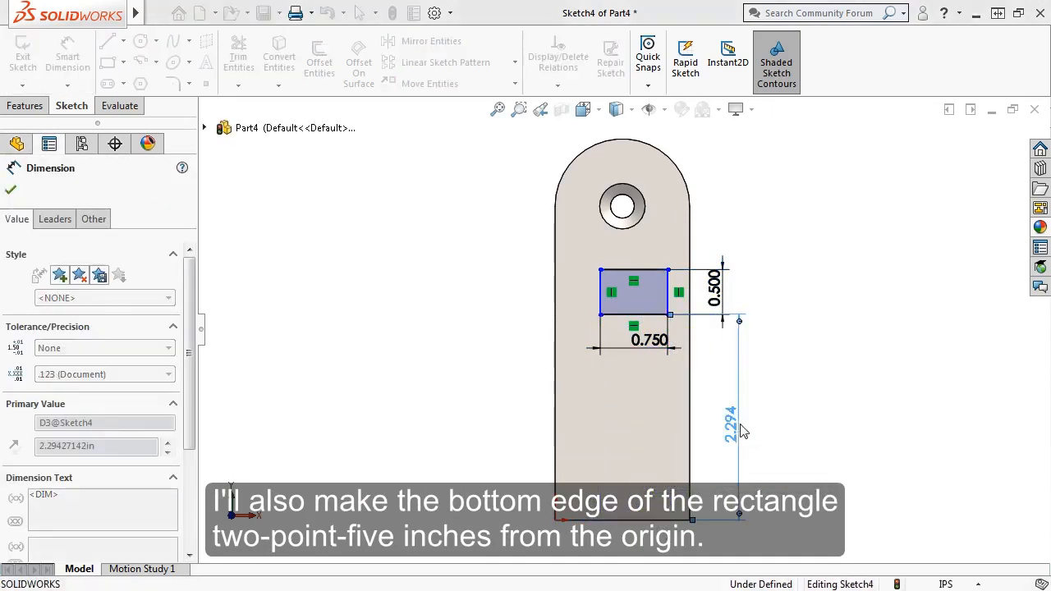
{"action": "key", "text": "Escape"}
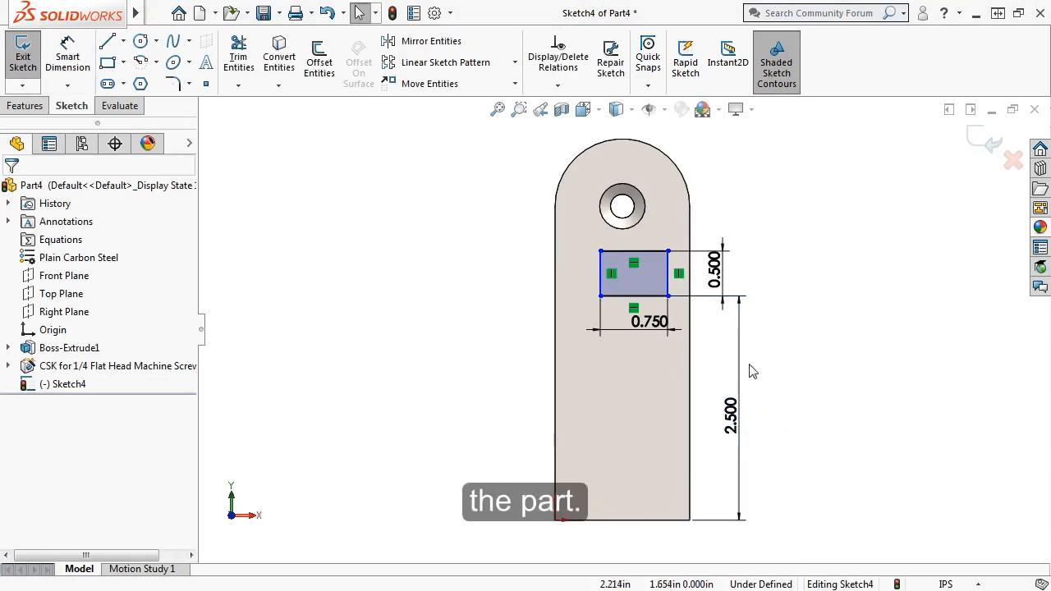
- Shift the rectangle sideways across the plate to test whether its horizontal position is still free
{"action": "left_click", "coordinate": [668, 281]}
{"action": "mouse_move", "coordinate": [651, 282]}
{"action": "left_mouse_down"}
{"action": "mouse_move", "coordinate": [535, 277]}
{"action": "mouse_move", "coordinate": [633, 289]}
{"action": "left_mouse_up"}
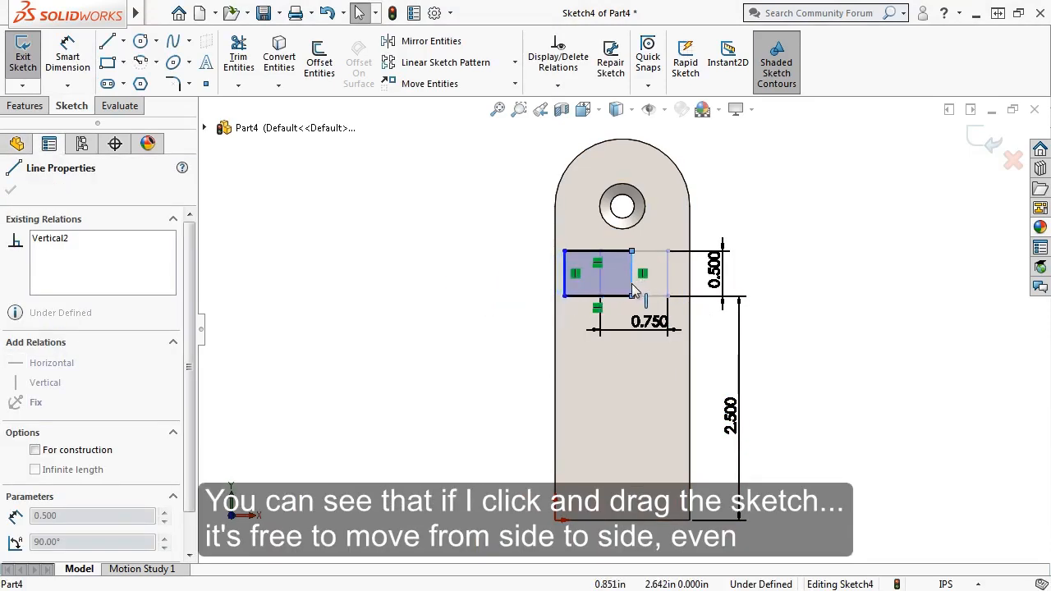
{"action": "left_click", "coordinate": [441, 290]}
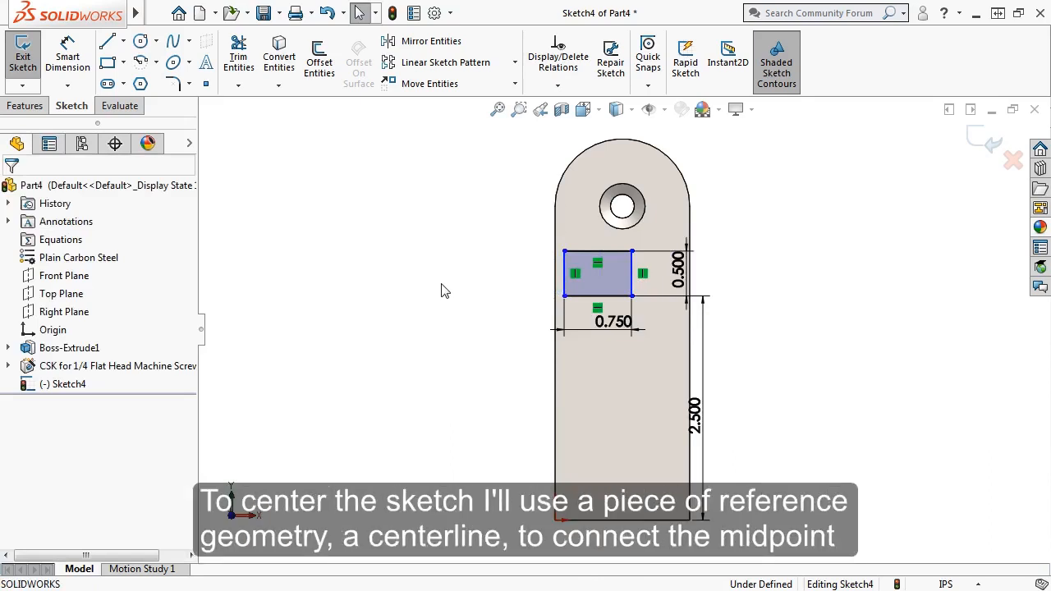
- Draw a centerline from the midpoint of the plate's bottom edge to the midpoint of the rectangle's lower side
{"action": "key", "text": "s"}
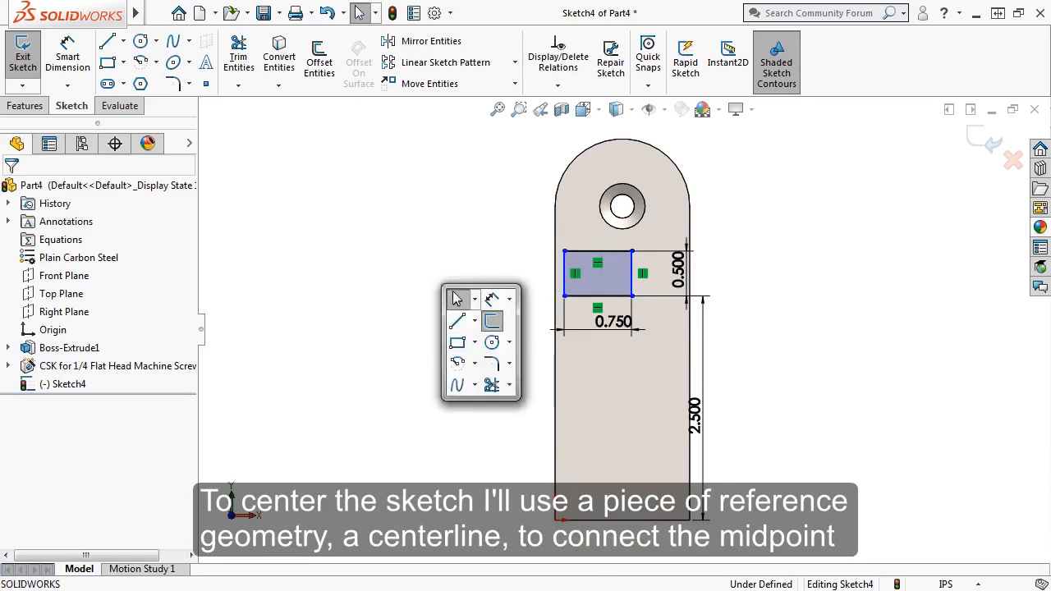
{"action": "left_click", "coordinate": [474, 322]}
{"action": "left_click", "coordinate": [496, 363]}
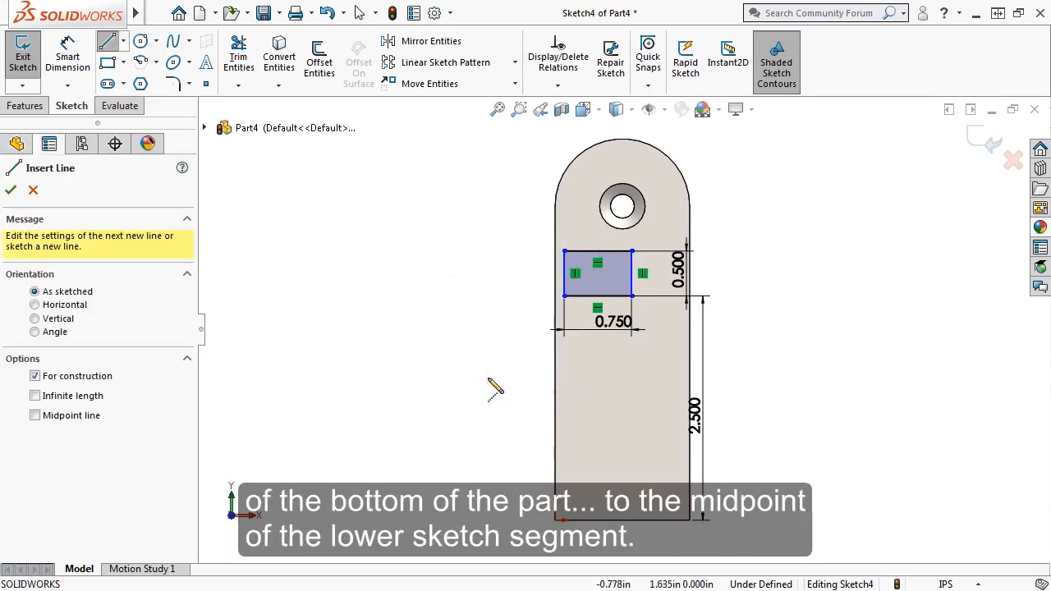
{"action": "left_click", "coordinate": [623, 519]}
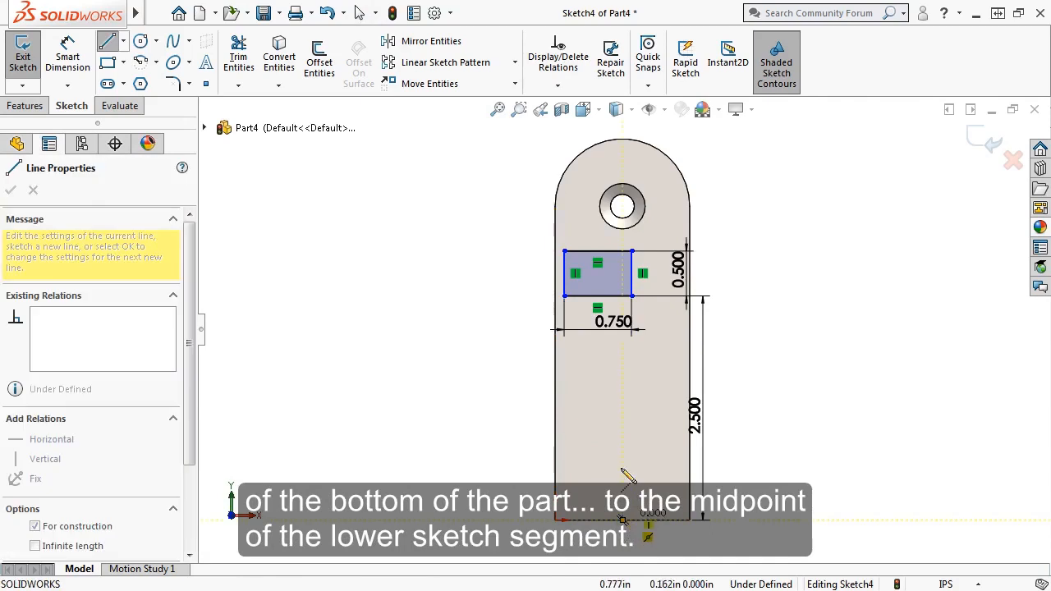
{"action": "left_click", "coordinate": [598, 296]}
{"action": "key", "text": "Escape"}
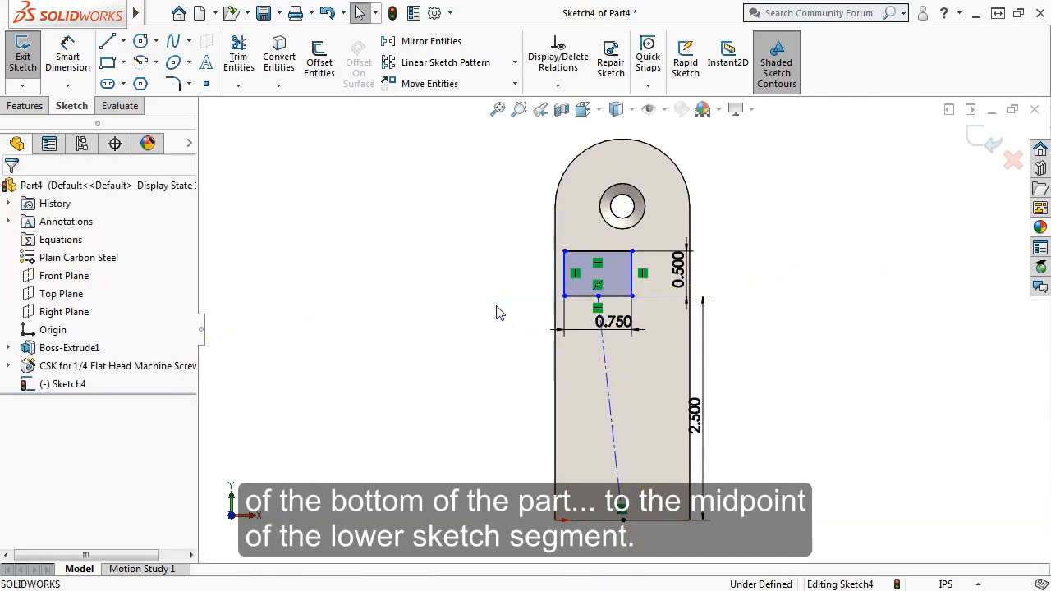
- Add a Vertical relation to the centerline to center the rectangle on the plate
{"action": "left_click", "coordinate": [602, 362]}
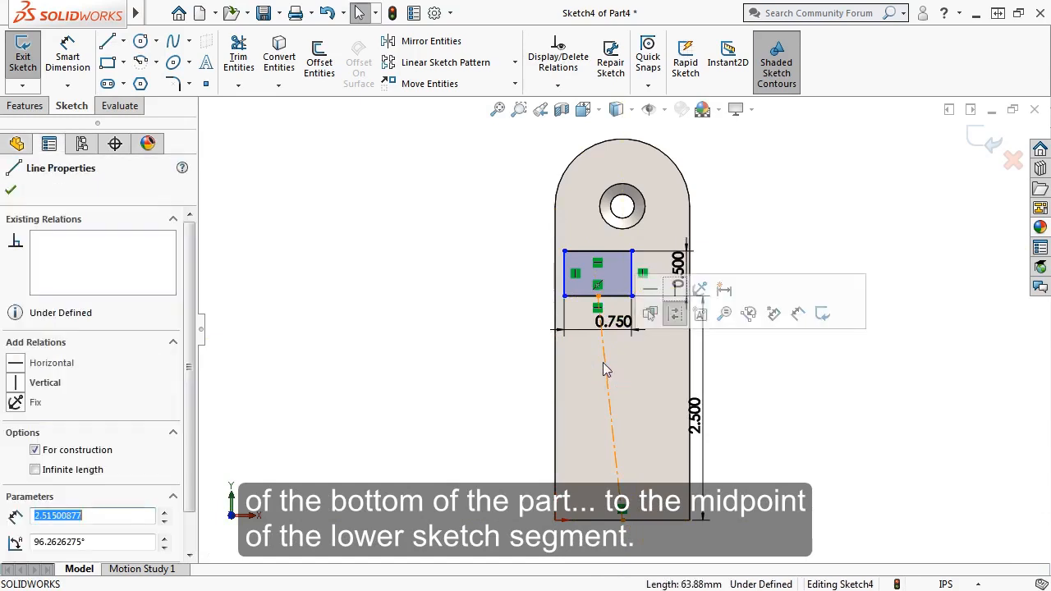
{"action": "left_click", "coordinate": [675, 294]}
{"action": "left_click", "coordinate": [784, 375]}
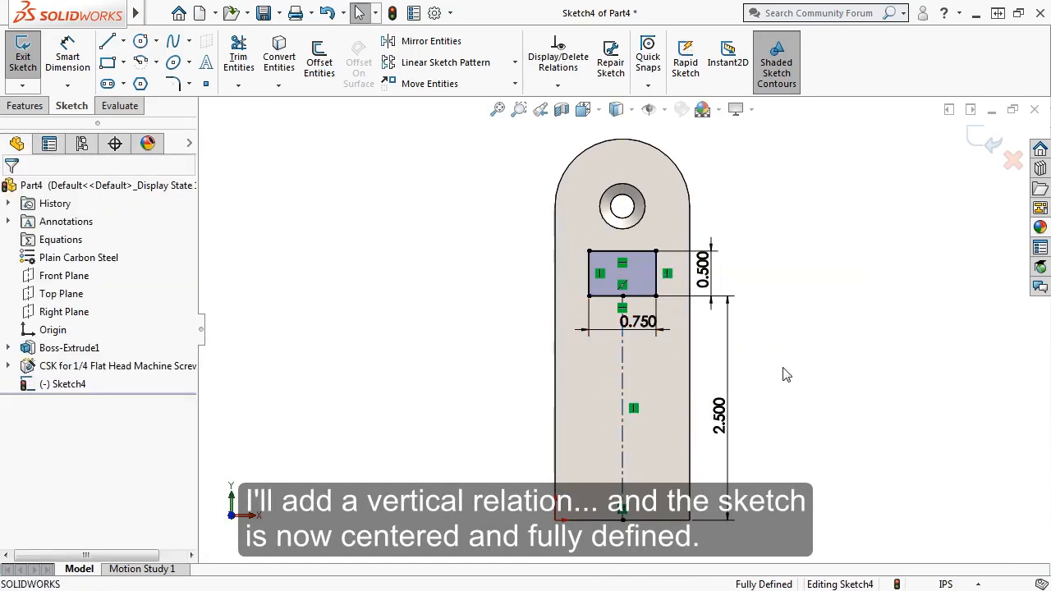
- Extrude the rectangle as a merged boss with a Blind depth of 0.5 in and return to the isometric view
{"action": "left_click", "coordinate": [25, 105]}
{"action": "left_click", "coordinate": [28, 66]}
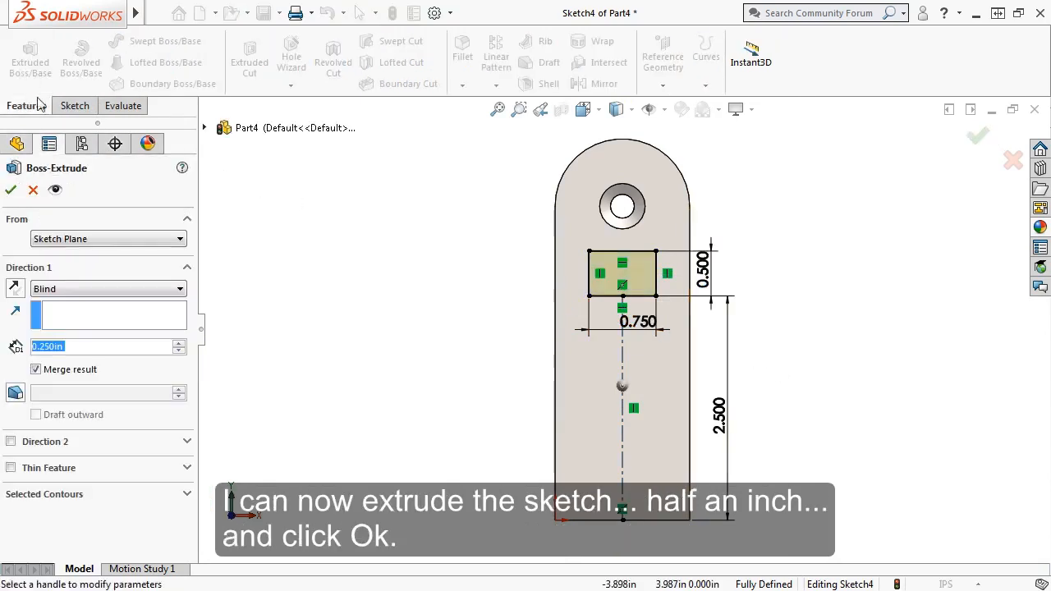
{"action": "type", "text": ".5"}
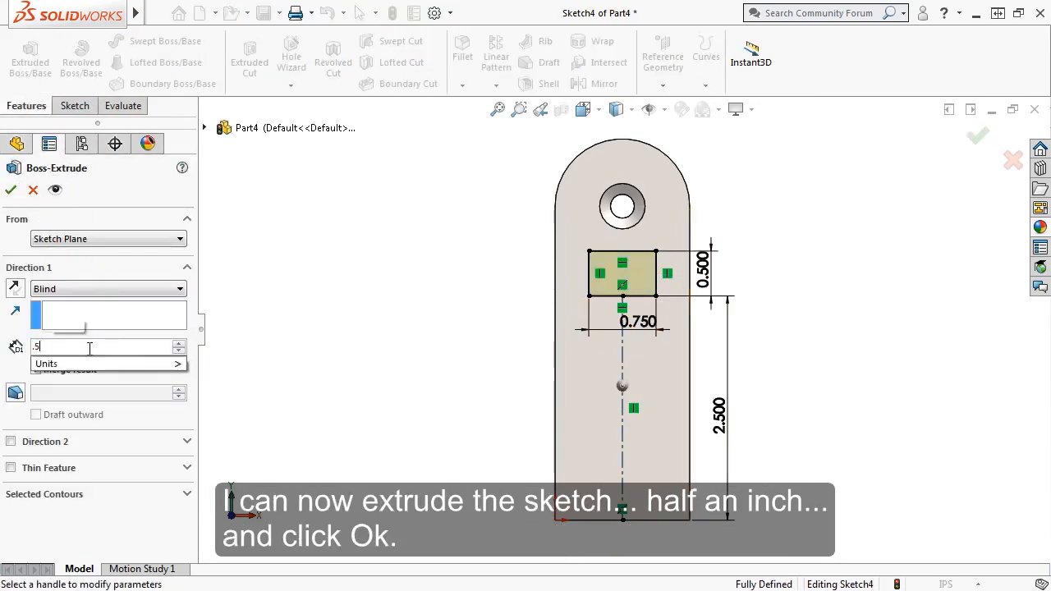
{"action": "key", "text": "Return"}
{"action": "middle_click_drag", "start_coordinate": [336, 309], "coordinate": [302, 319]}
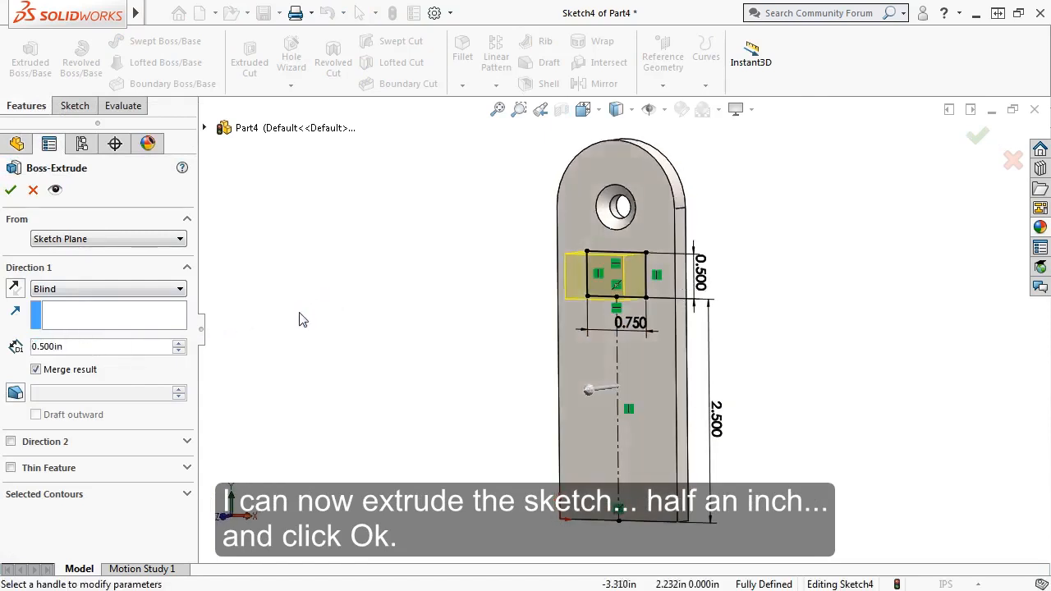
{"action": "left_click", "coordinate": [11, 190]}
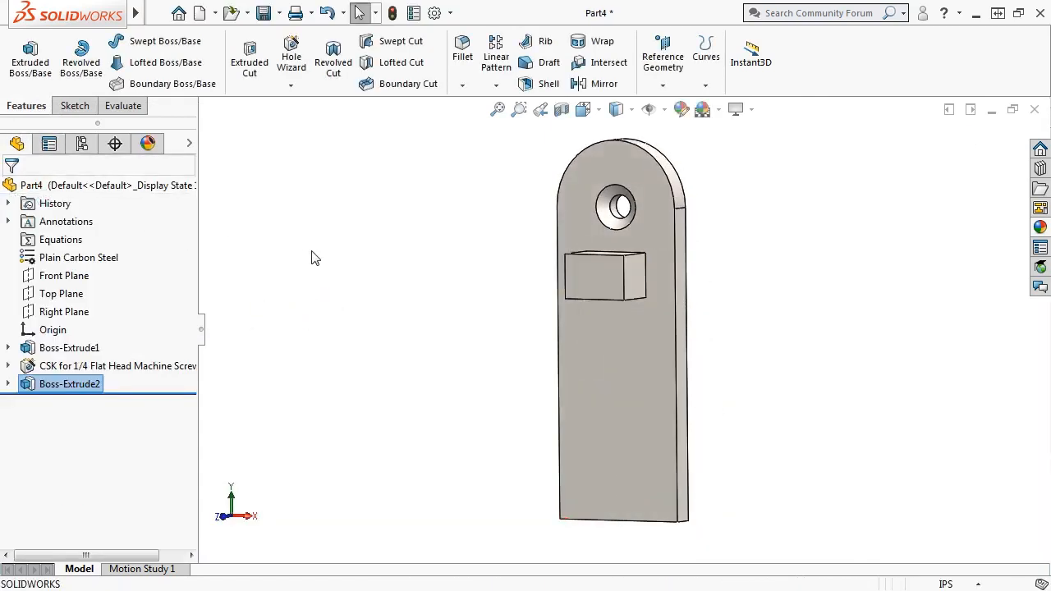
{"action": "key", "text": "ctrl+7"}
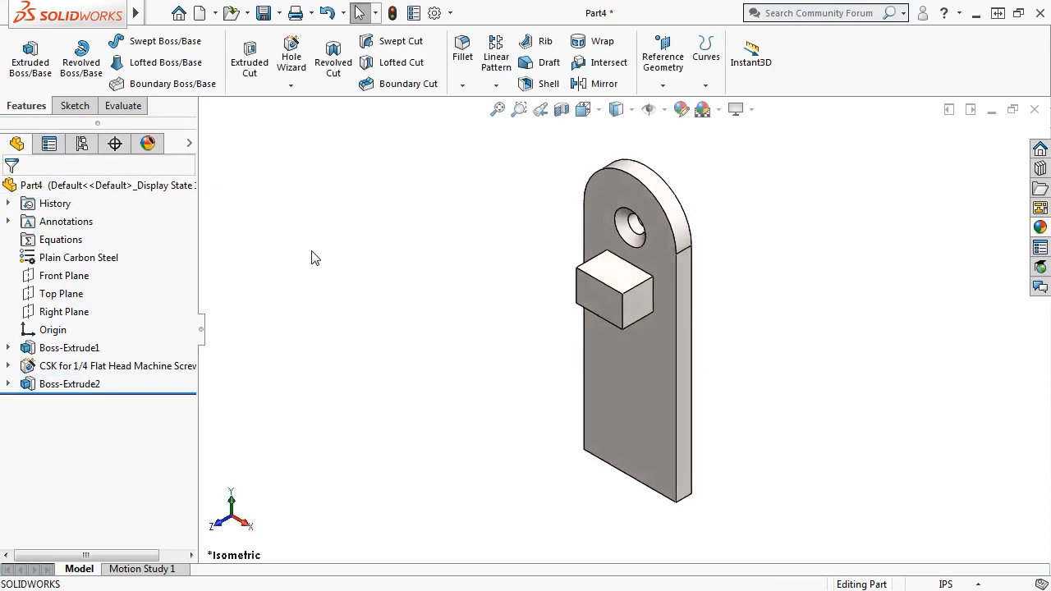